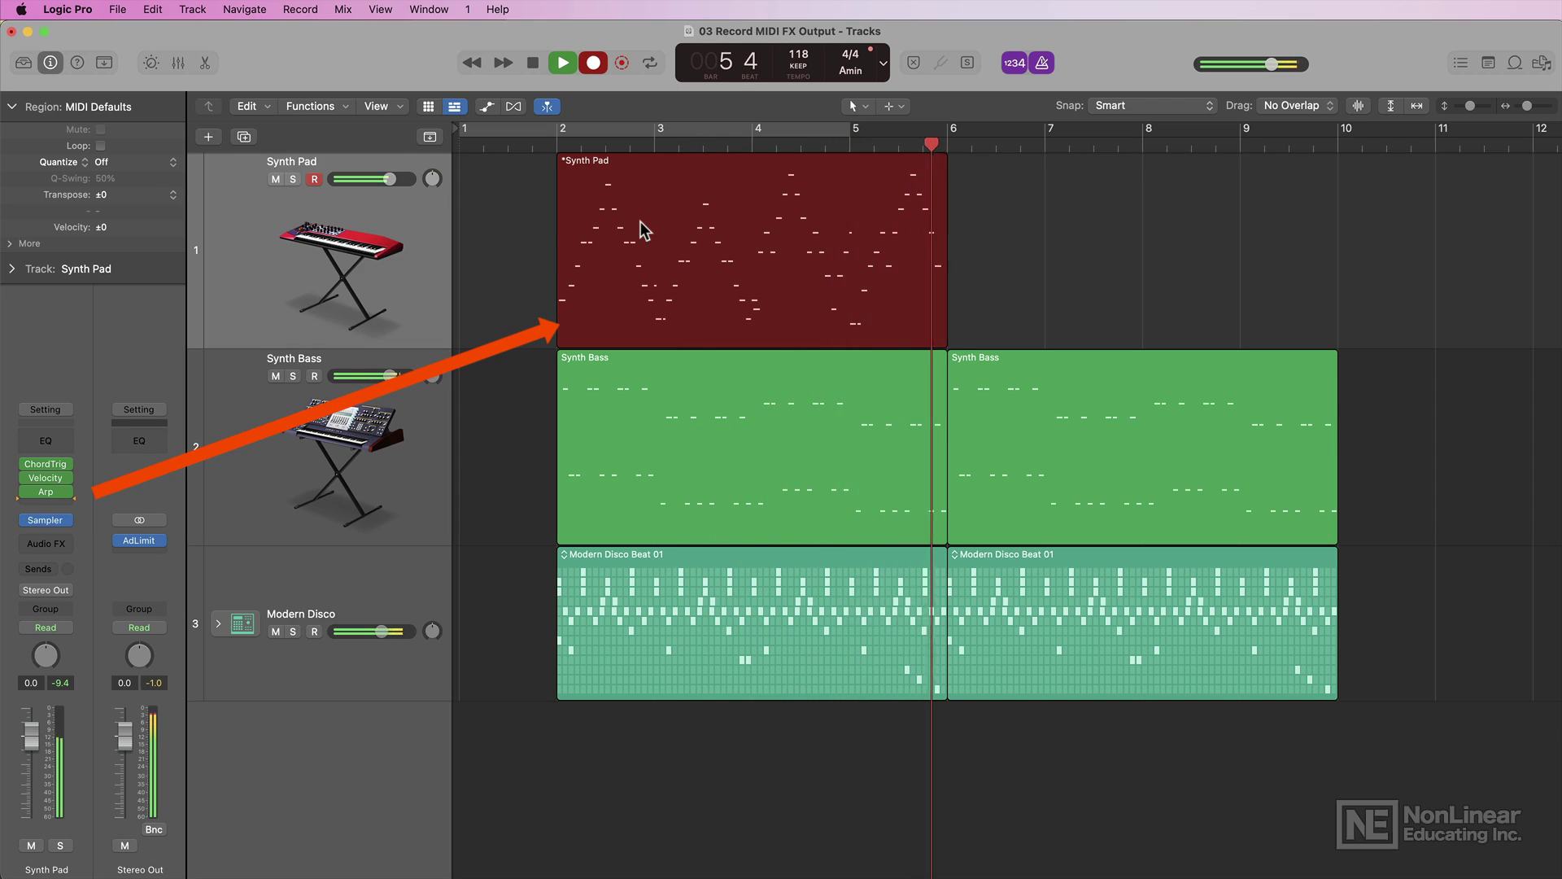
- Stop the Synth Pad recording, open its notes, and select both Modern Disco Beat regions
key("space")
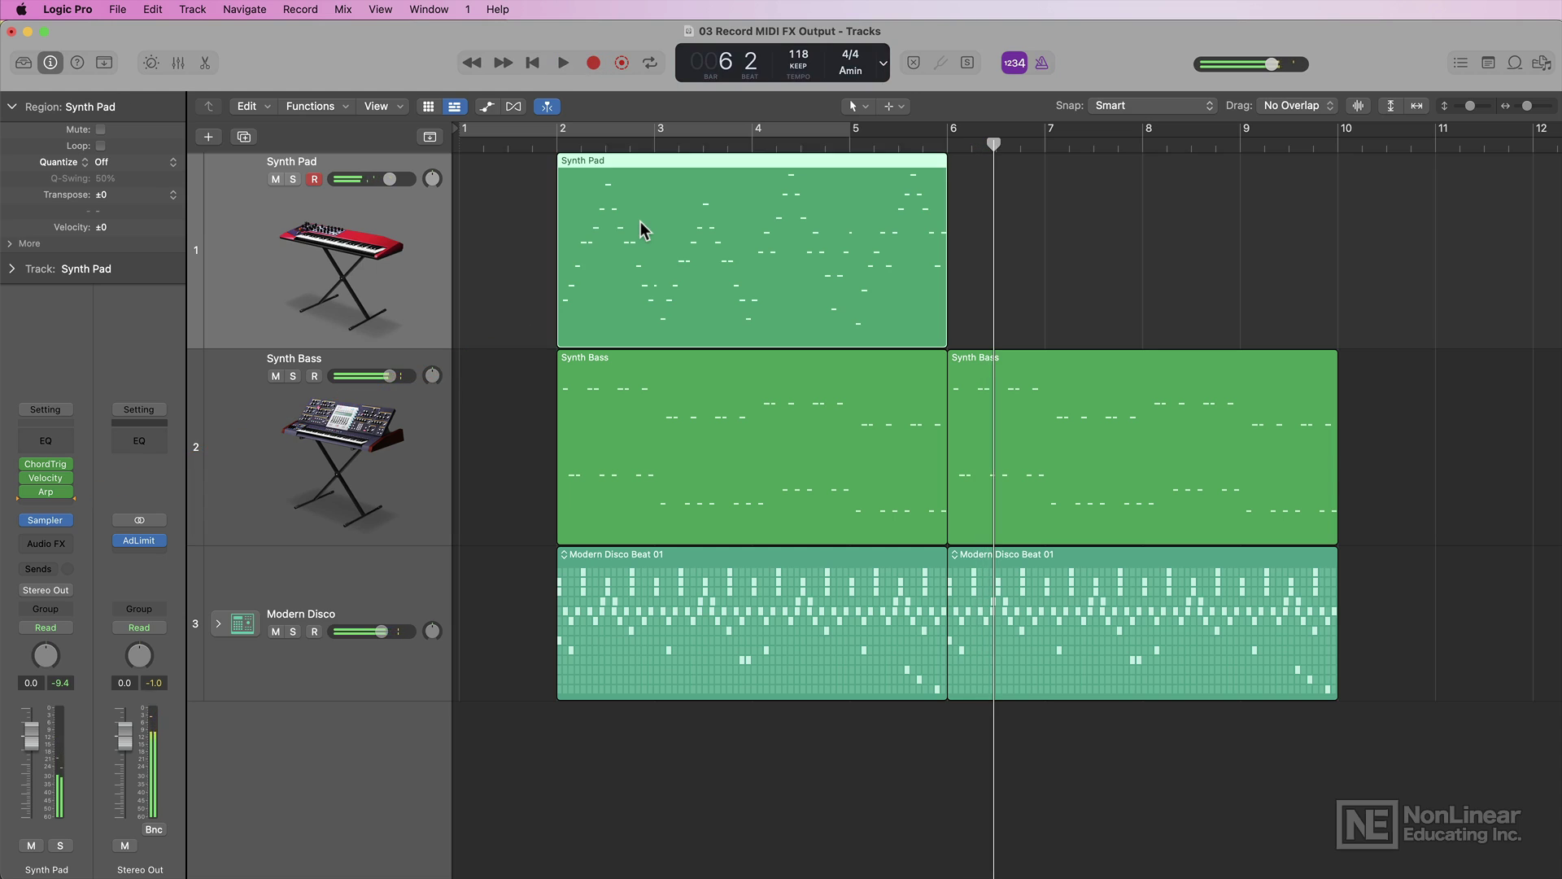
double_click(641, 221)
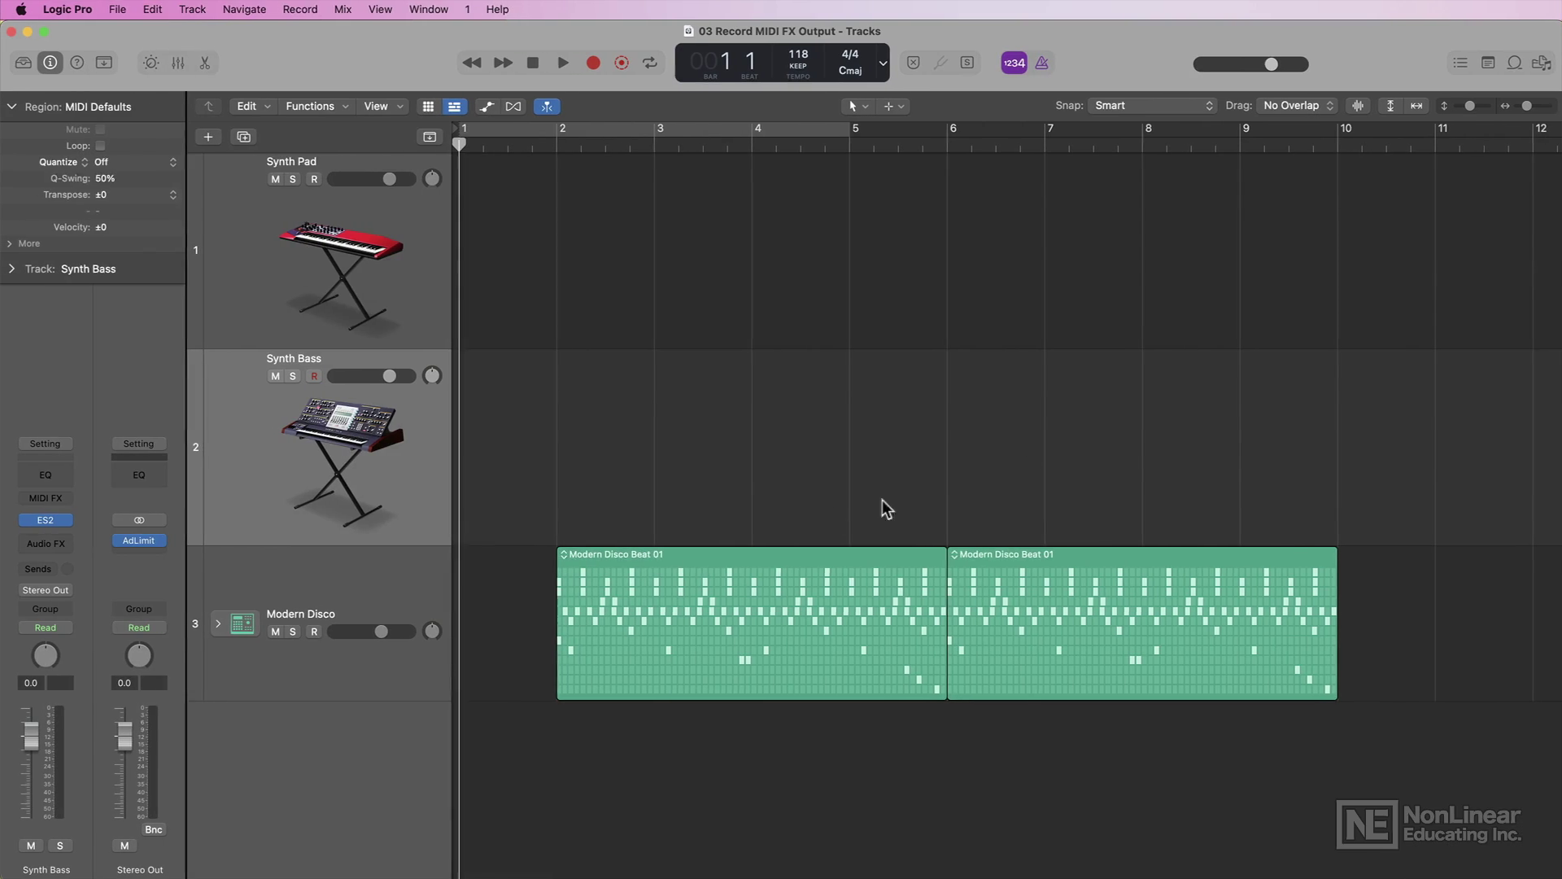
left_click_drag(761, 486, 1144, 562)
- Deselect the regions and insert an Arpeggiator in the Synth Bass MIDI FX slot
left_click(881, 491)
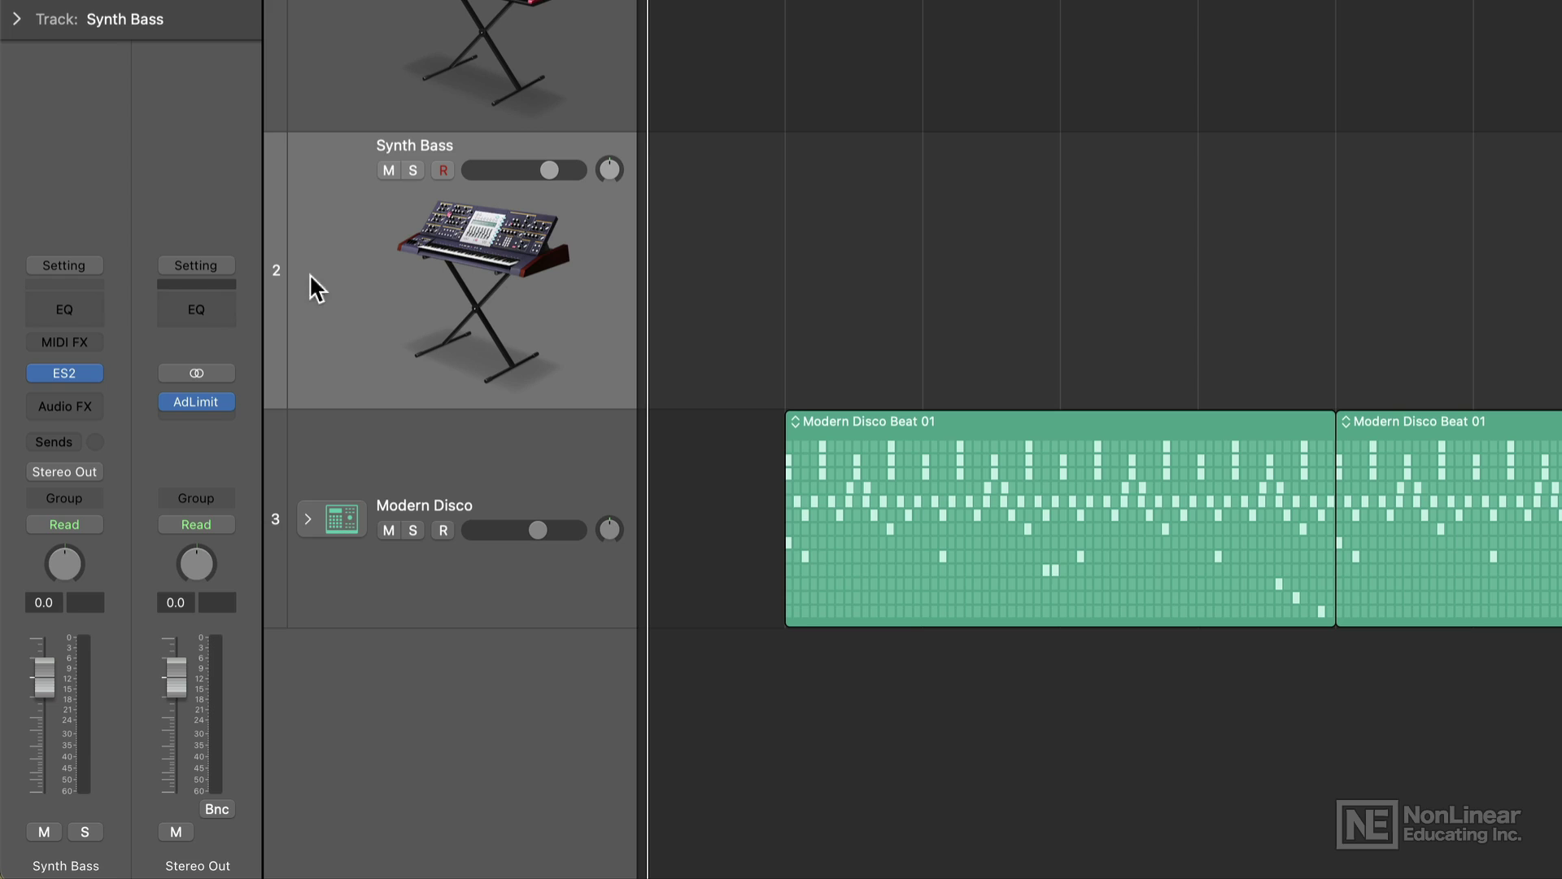
left_click(101, 342)
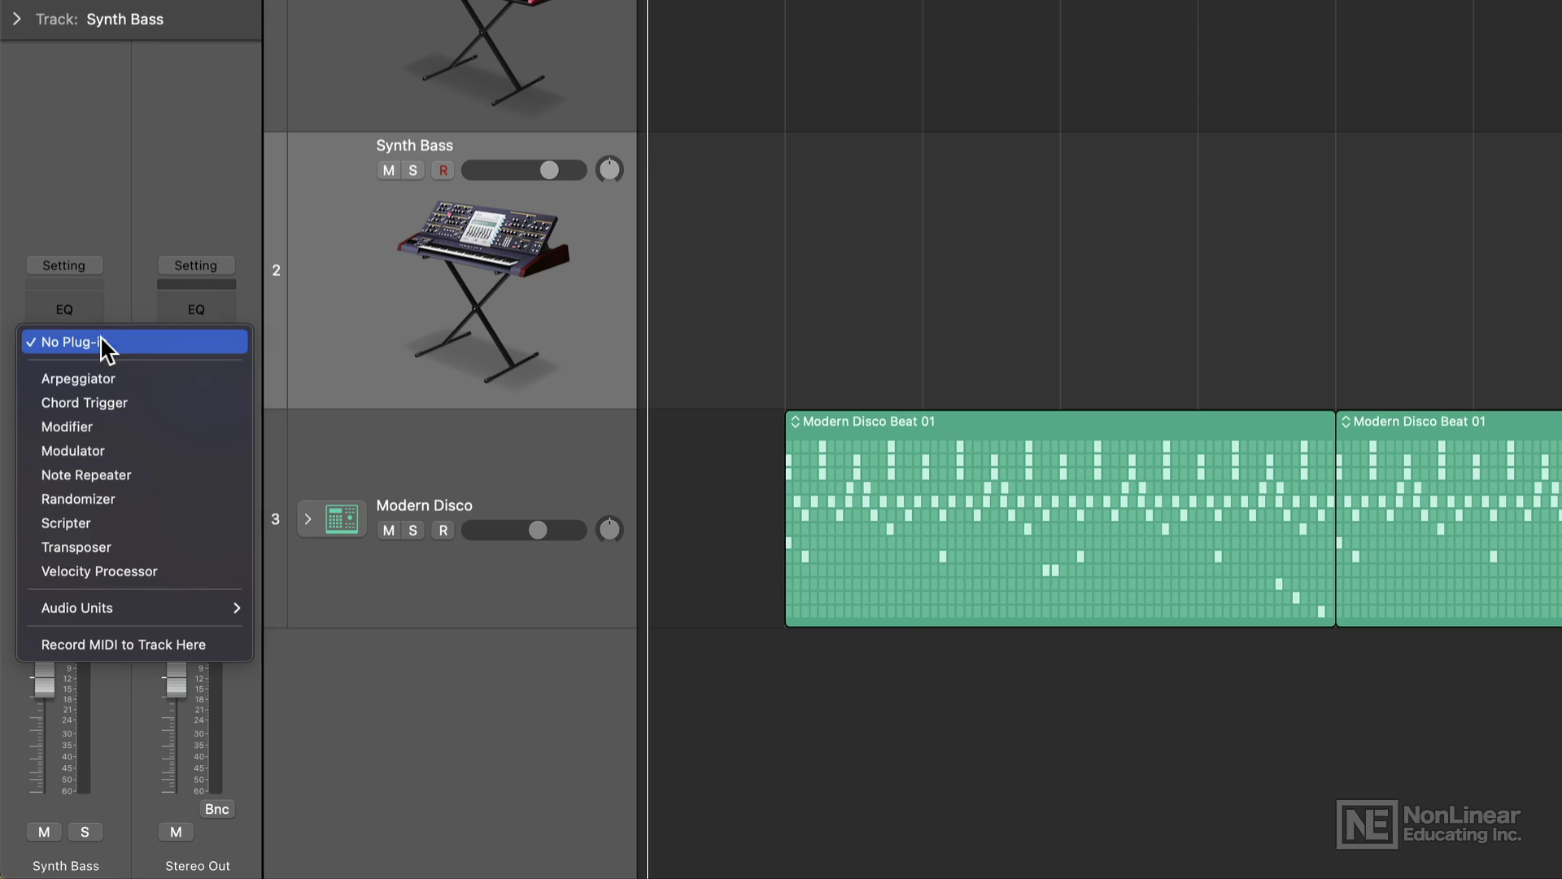
left_click(107, 370)
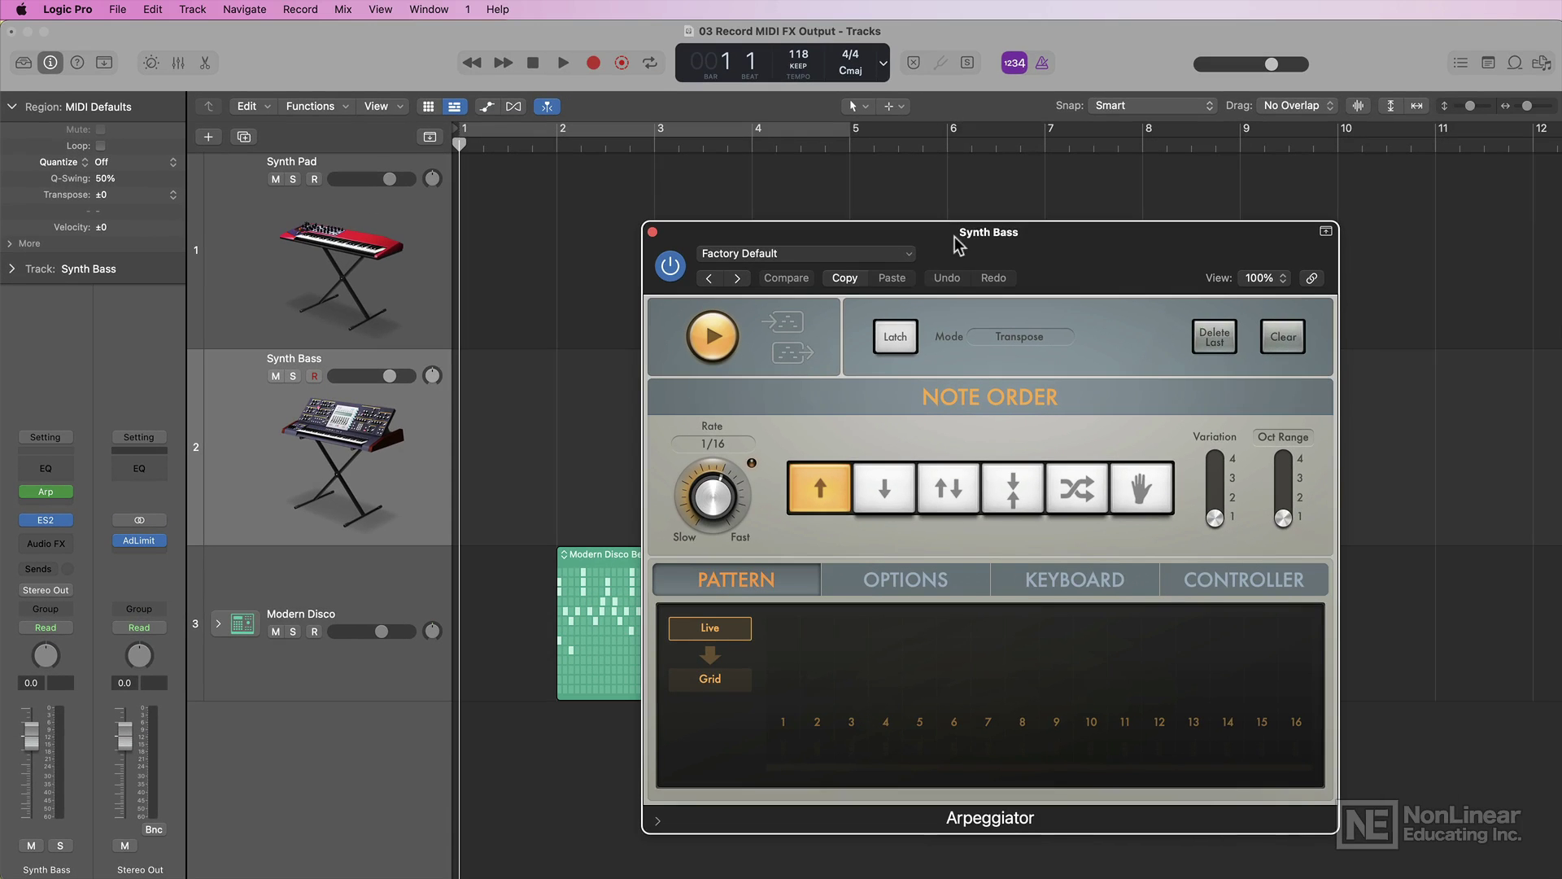
- Reposition the Arpeggiator window and turn the Arpeggiator back on
left_click_drag(951, 240, 1018, 170)
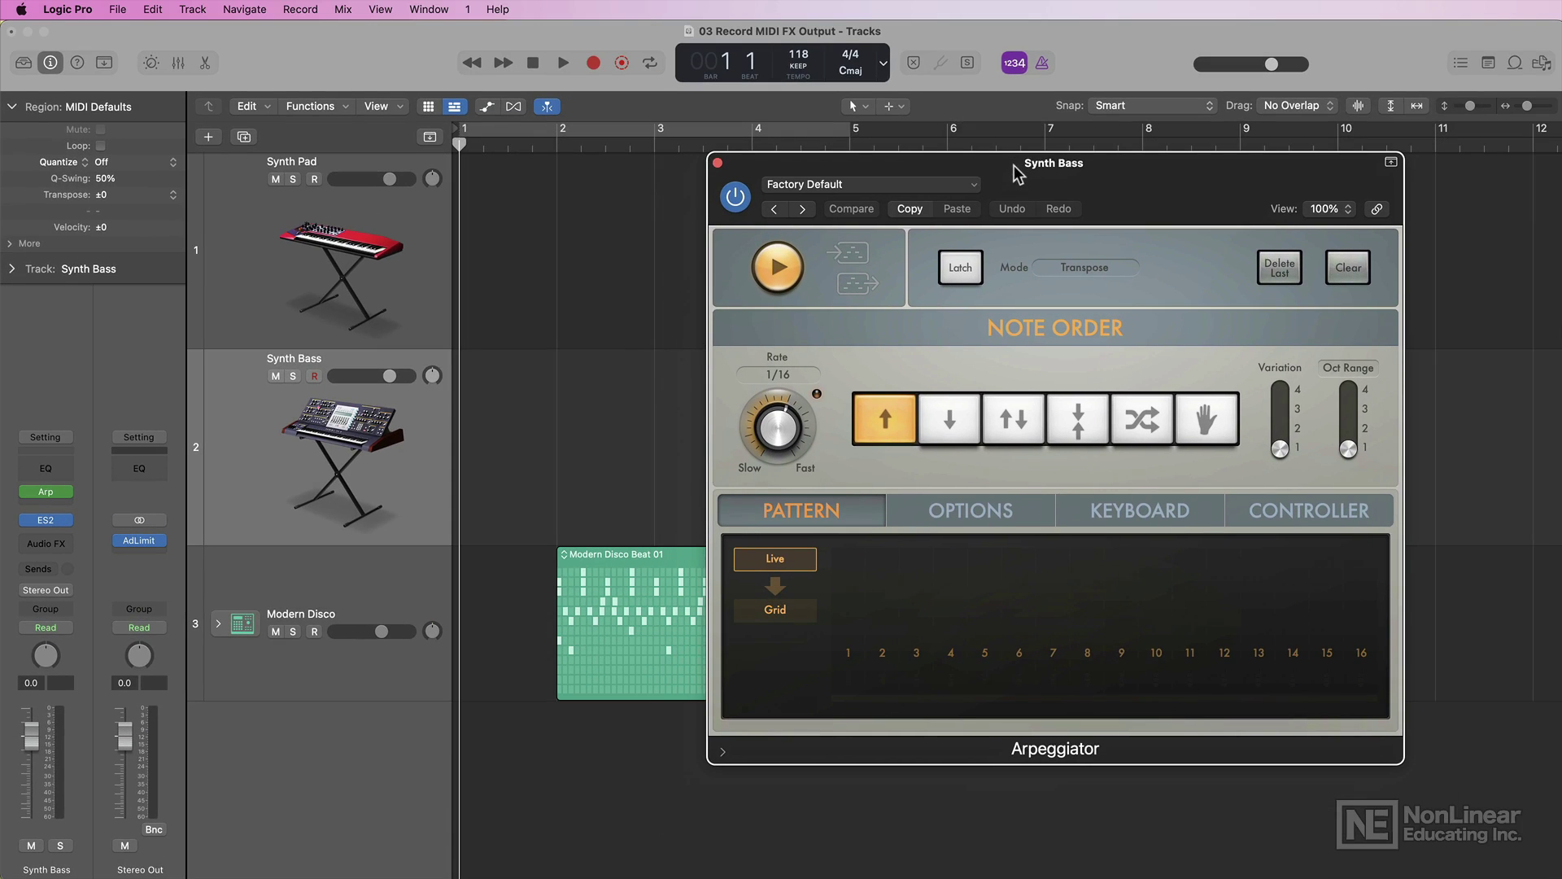
left_click(653, 327)
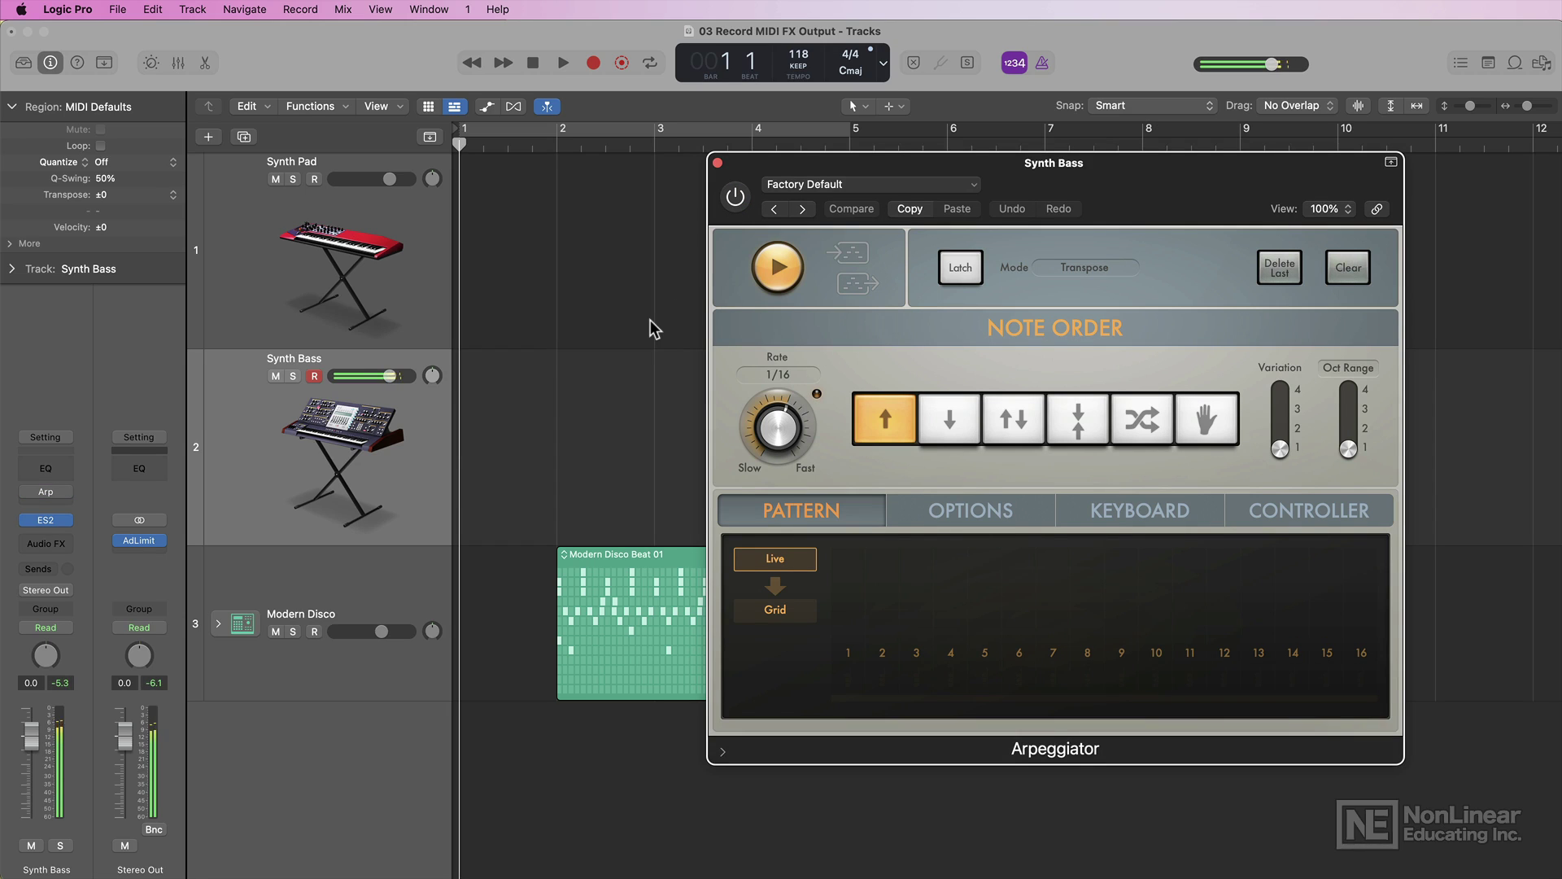
left_click(737, 199)
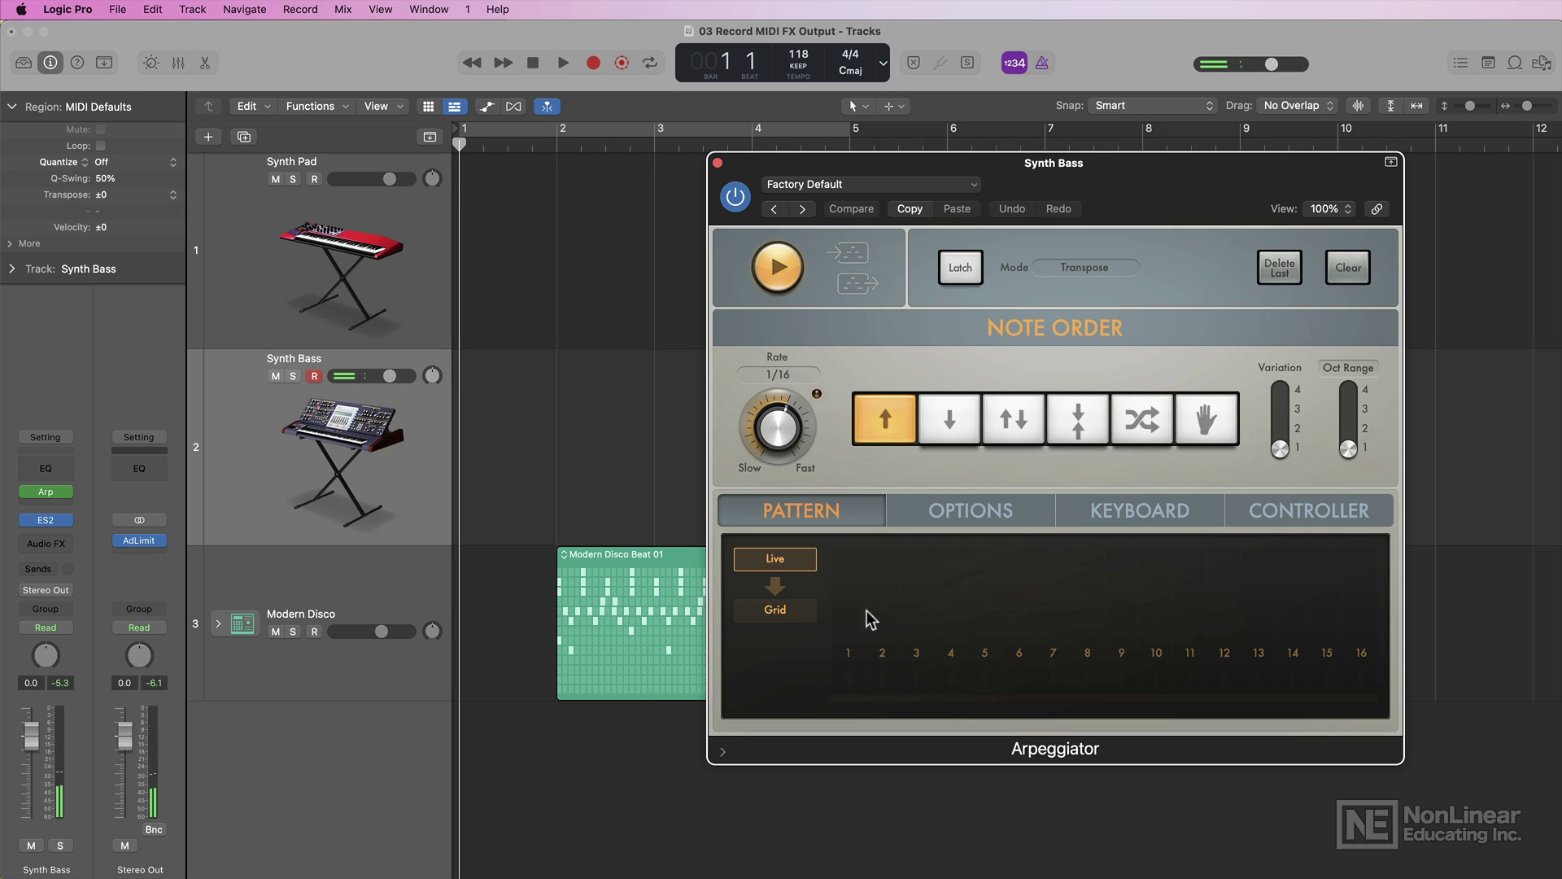
- Switch the arpeggiator to a Grid pattern with only steps 2, 3 and 4, Variation 2
left_click(807, 612)
left_click(849, 660)
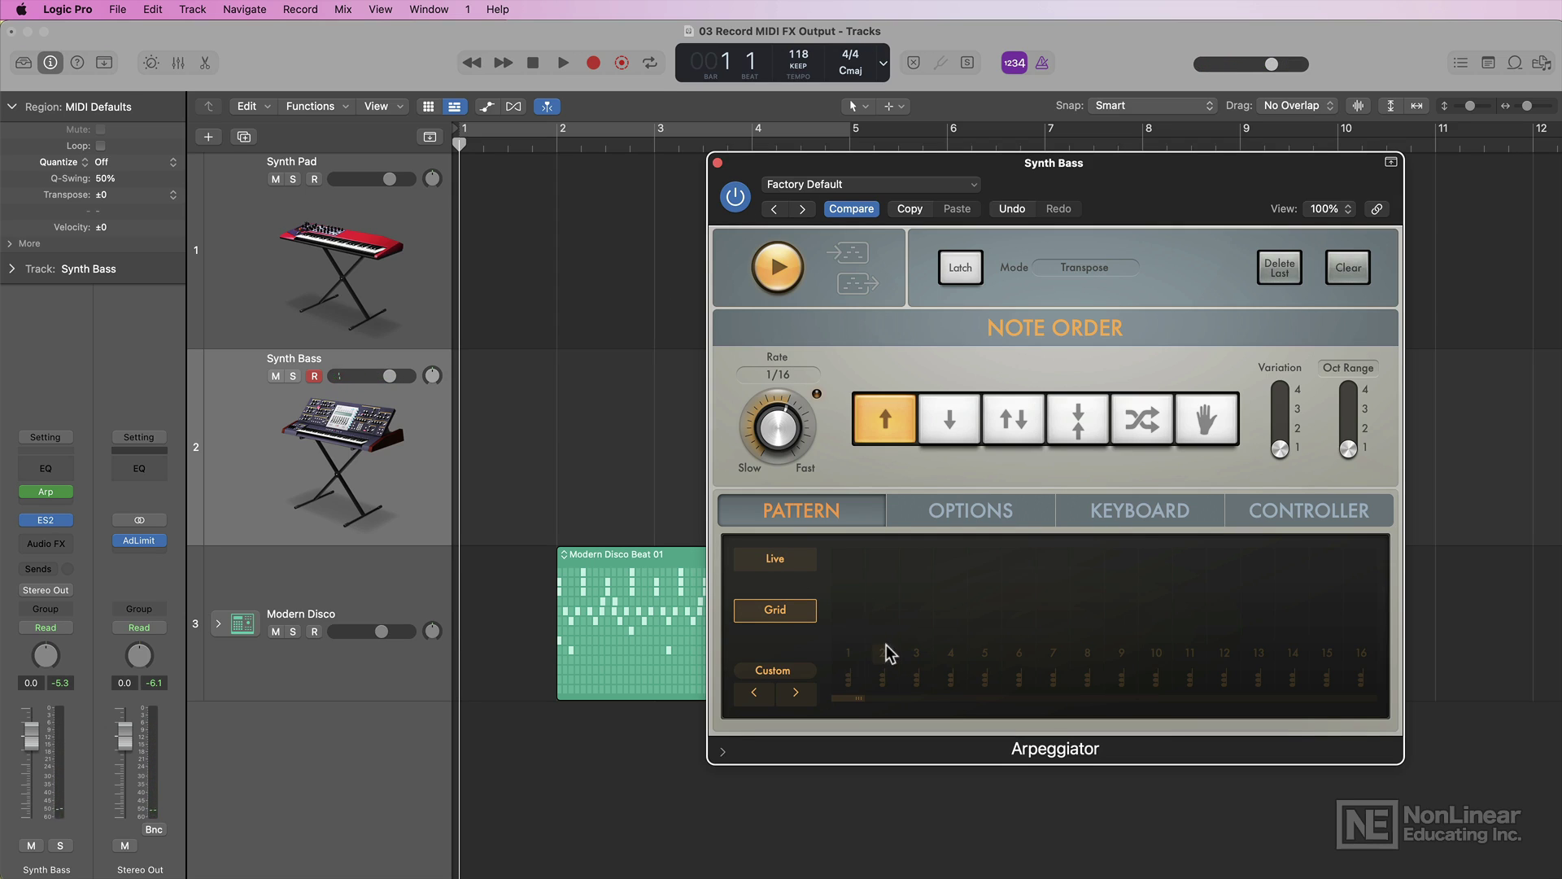
left_click(883, 652)
left_click(917, 652)
left_click(952, 654)
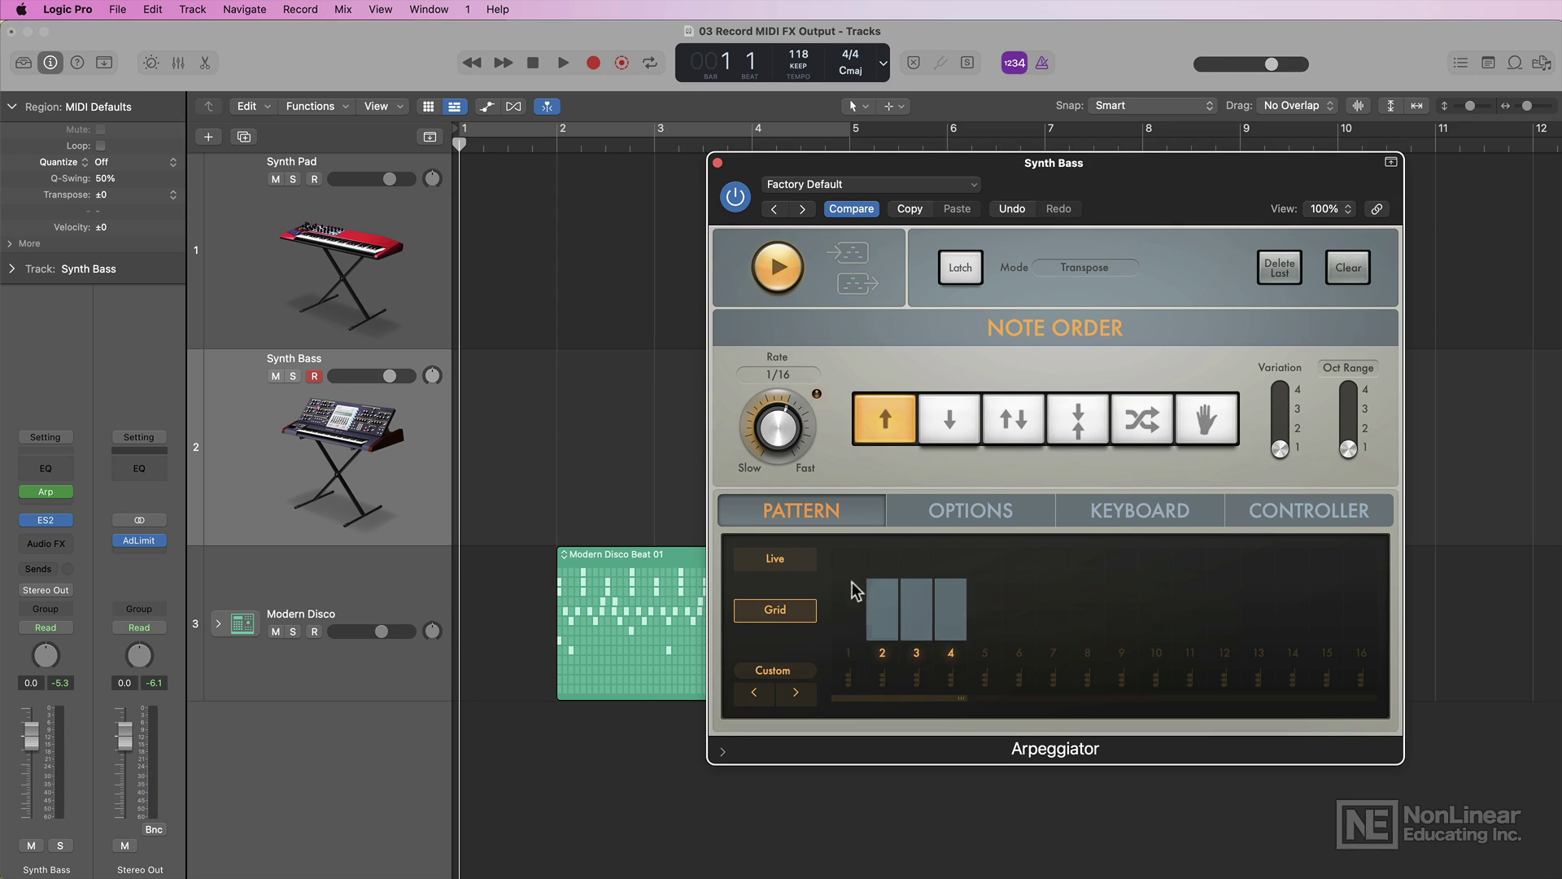
left_click_drag(1280, 449, 1355, 439)
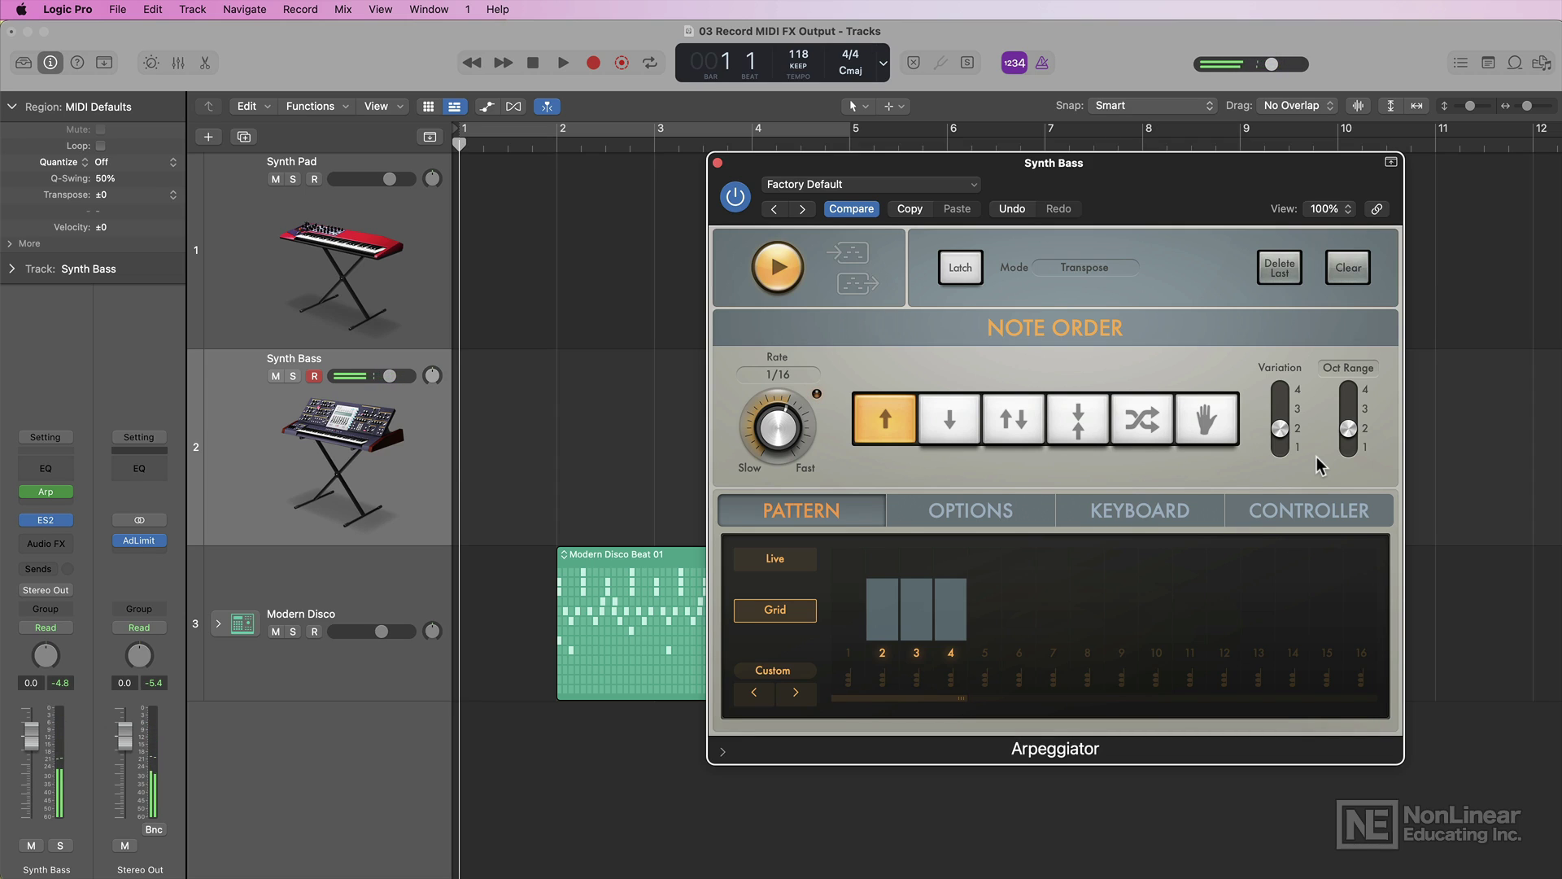
left_click(717, 164)
- Record a four-note Synth Bass part and open its region in the piano roll
key("r")
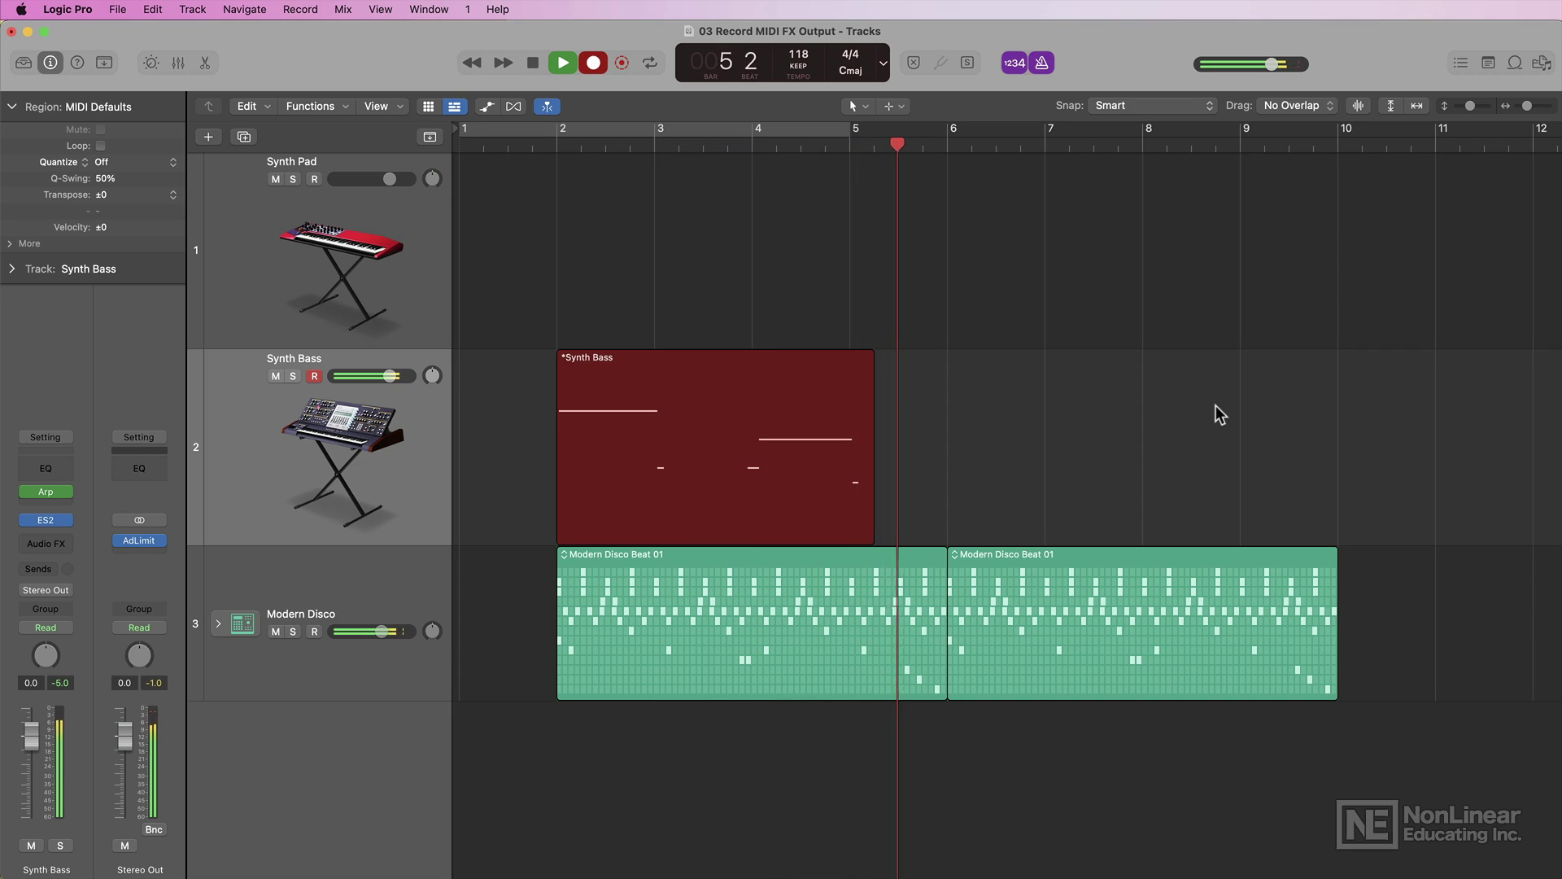
key("space")
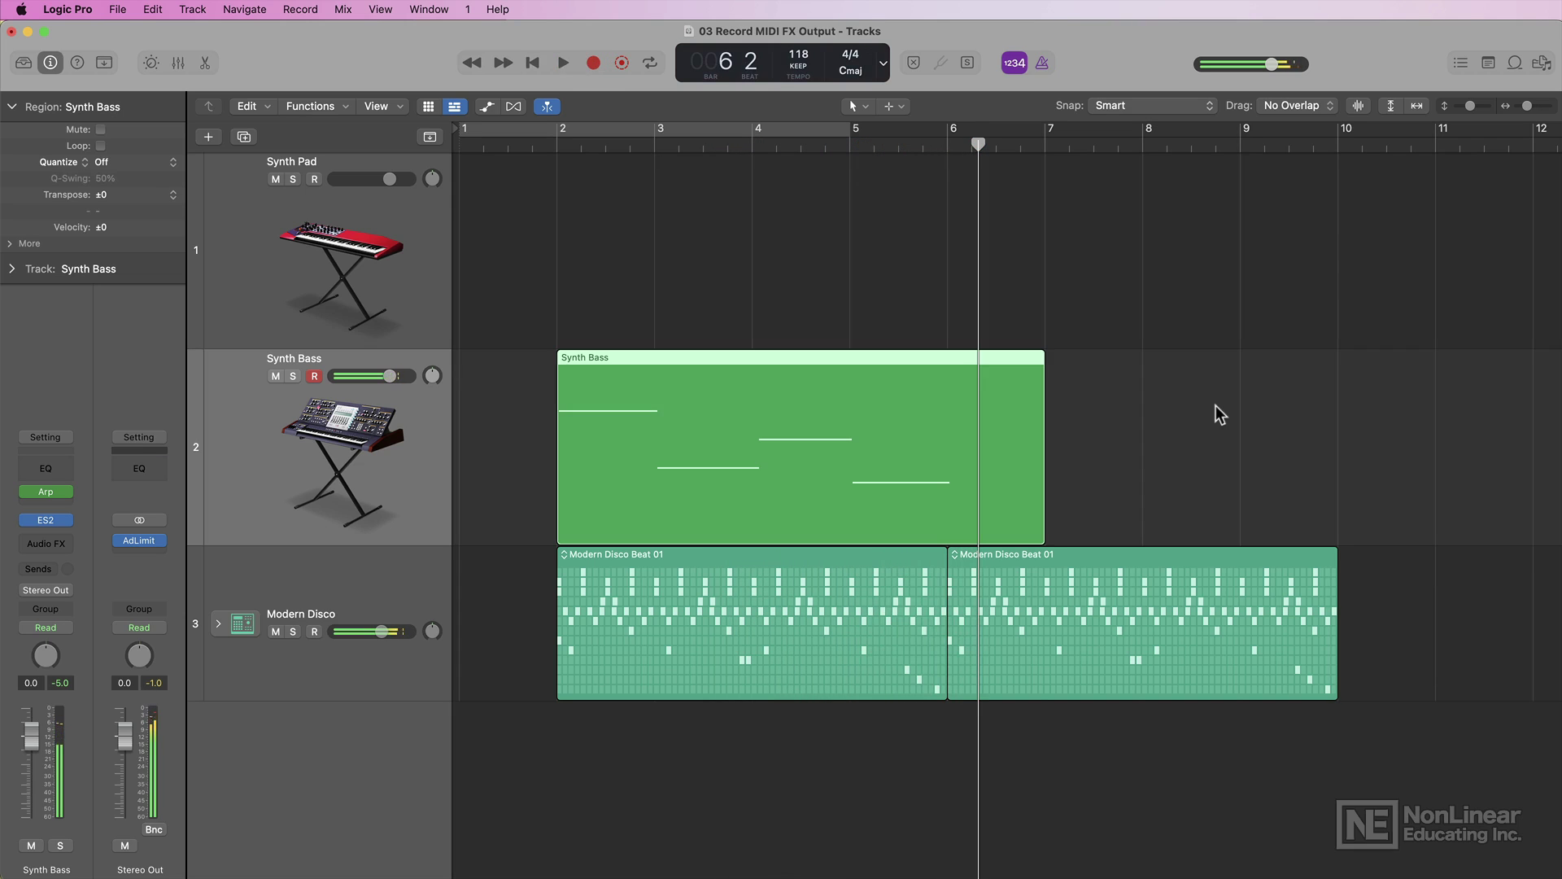
double_click(835, 442)
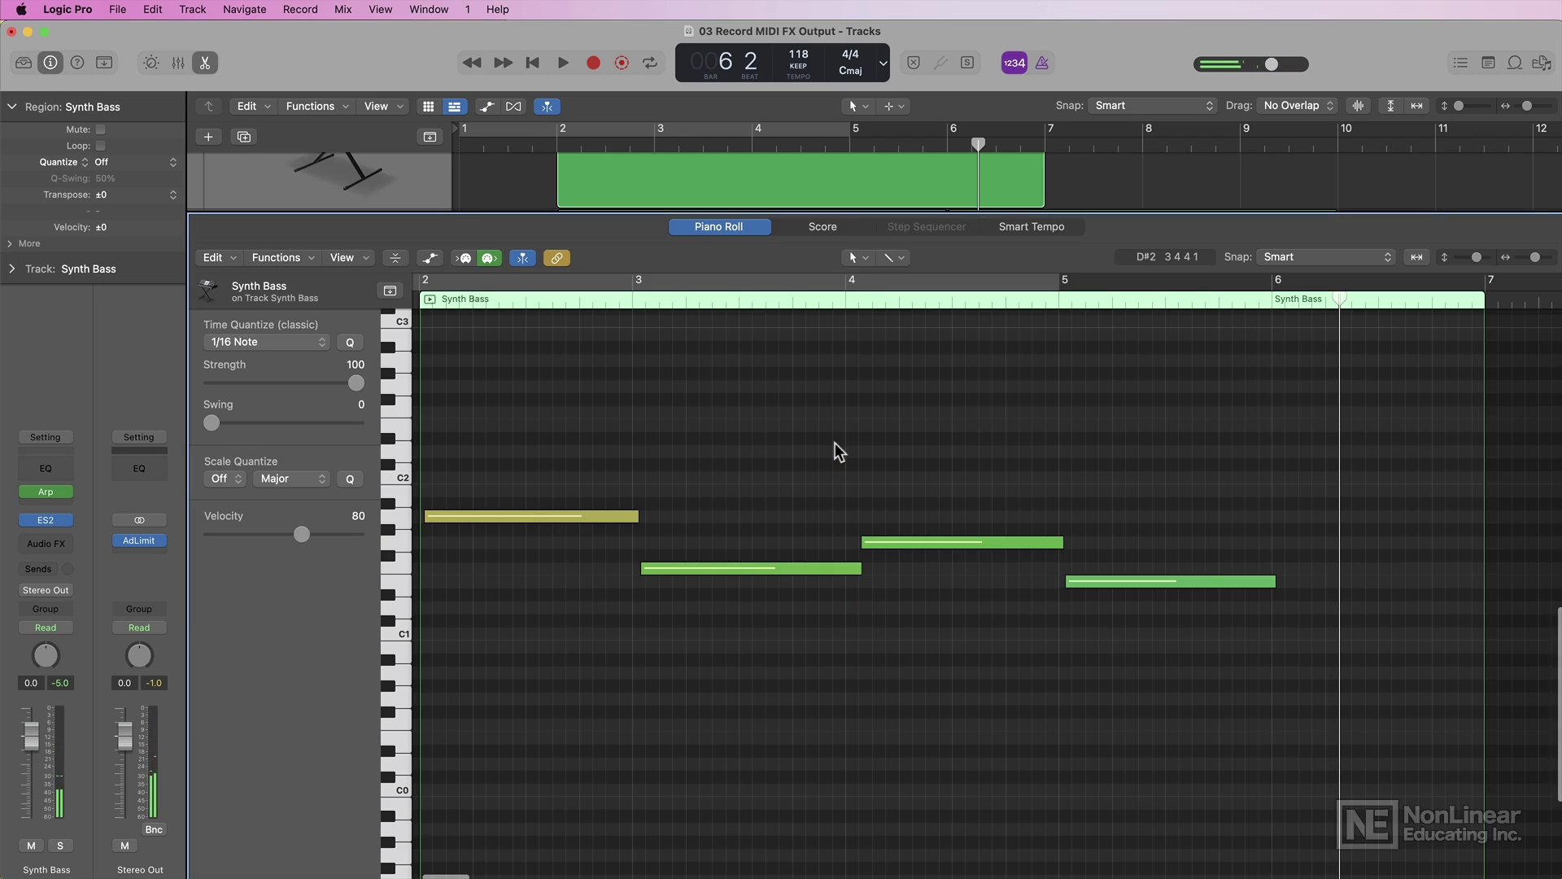
- Quantize all four bass notes to 1/1 Note, then play back from bar 2
key("super+a")
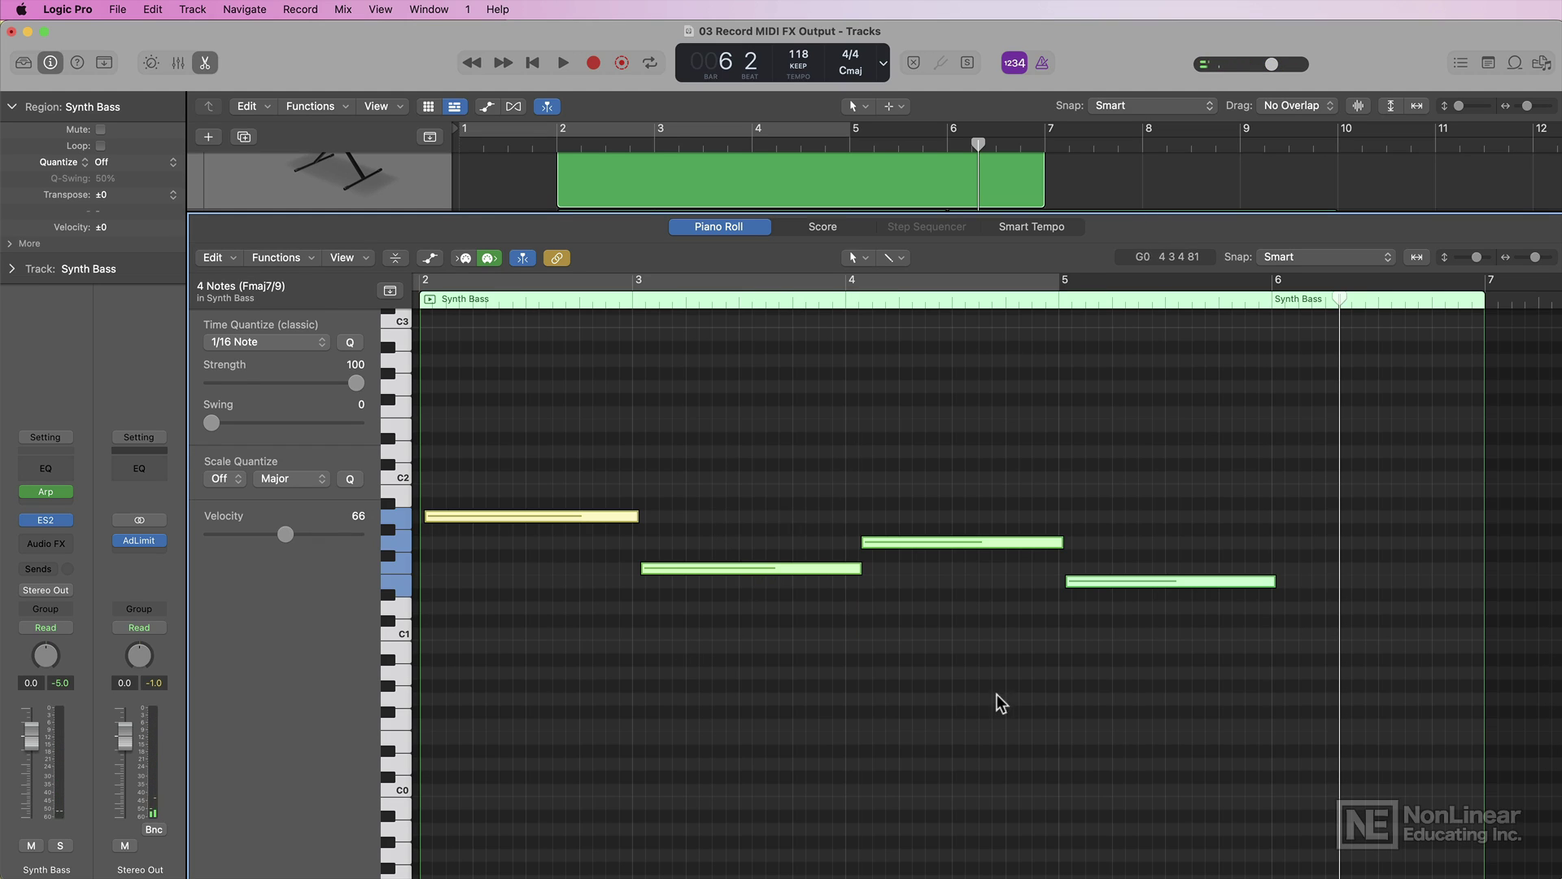
left_click(295, 334)
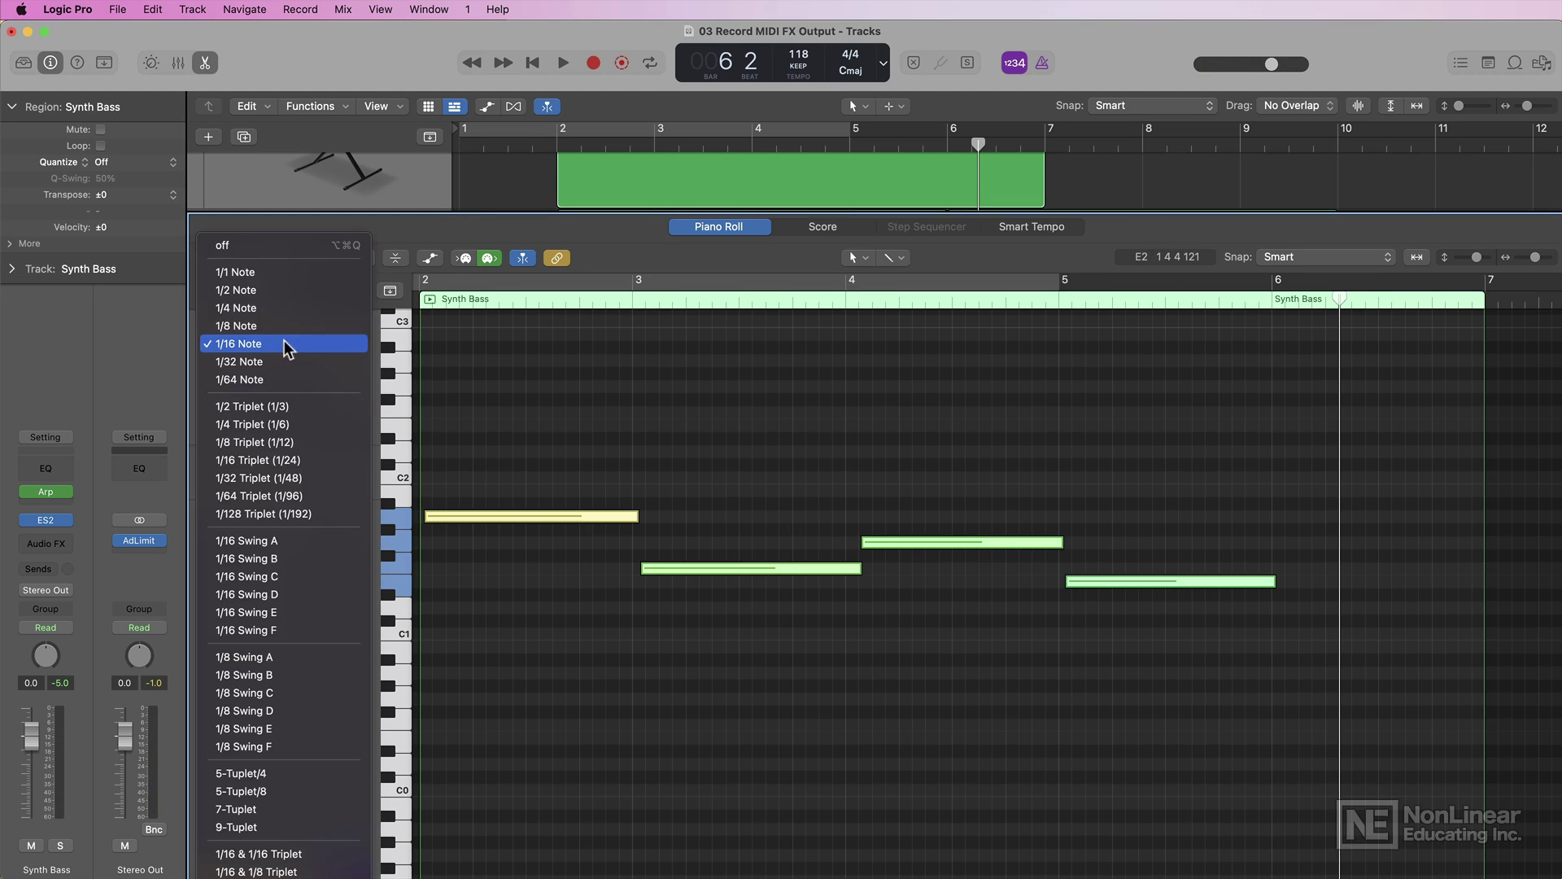
left_click(262, 269)
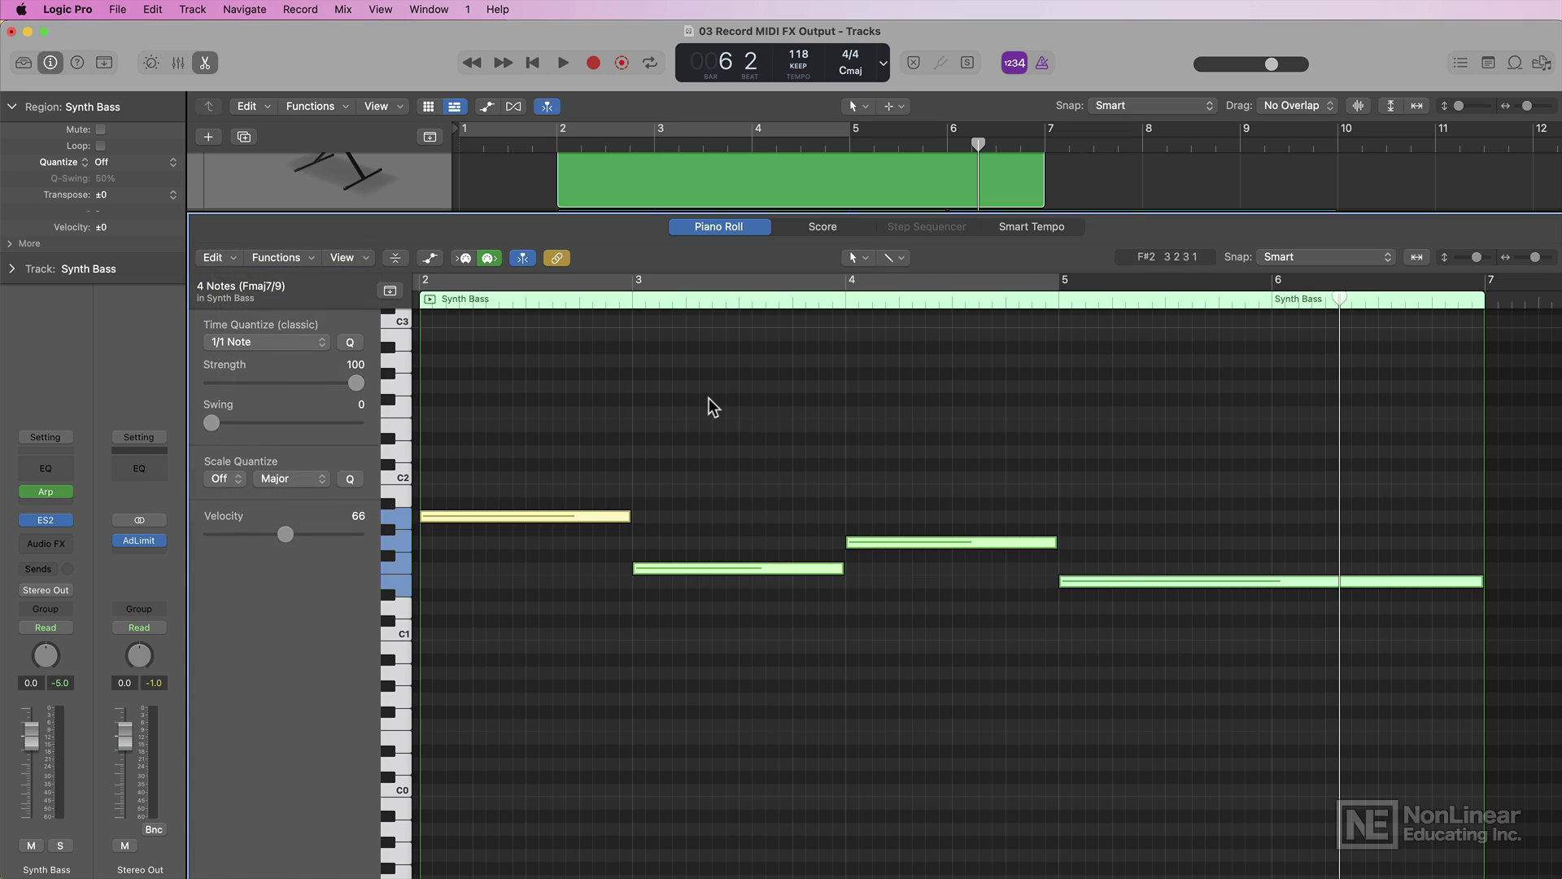
left_click(1240, 630)
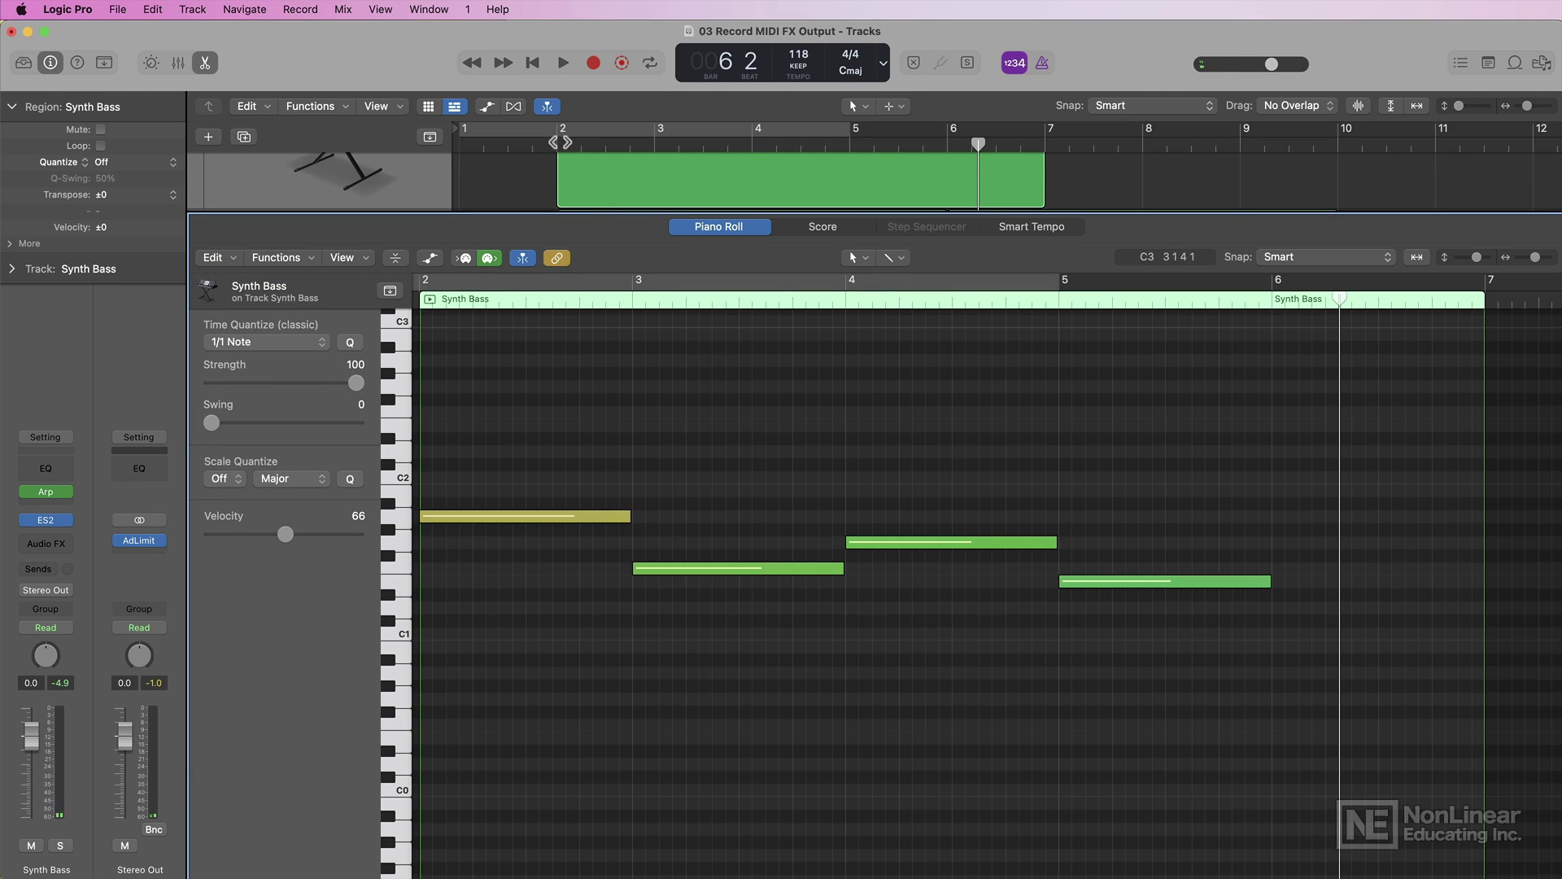
left_click(557, 143)
key("space")
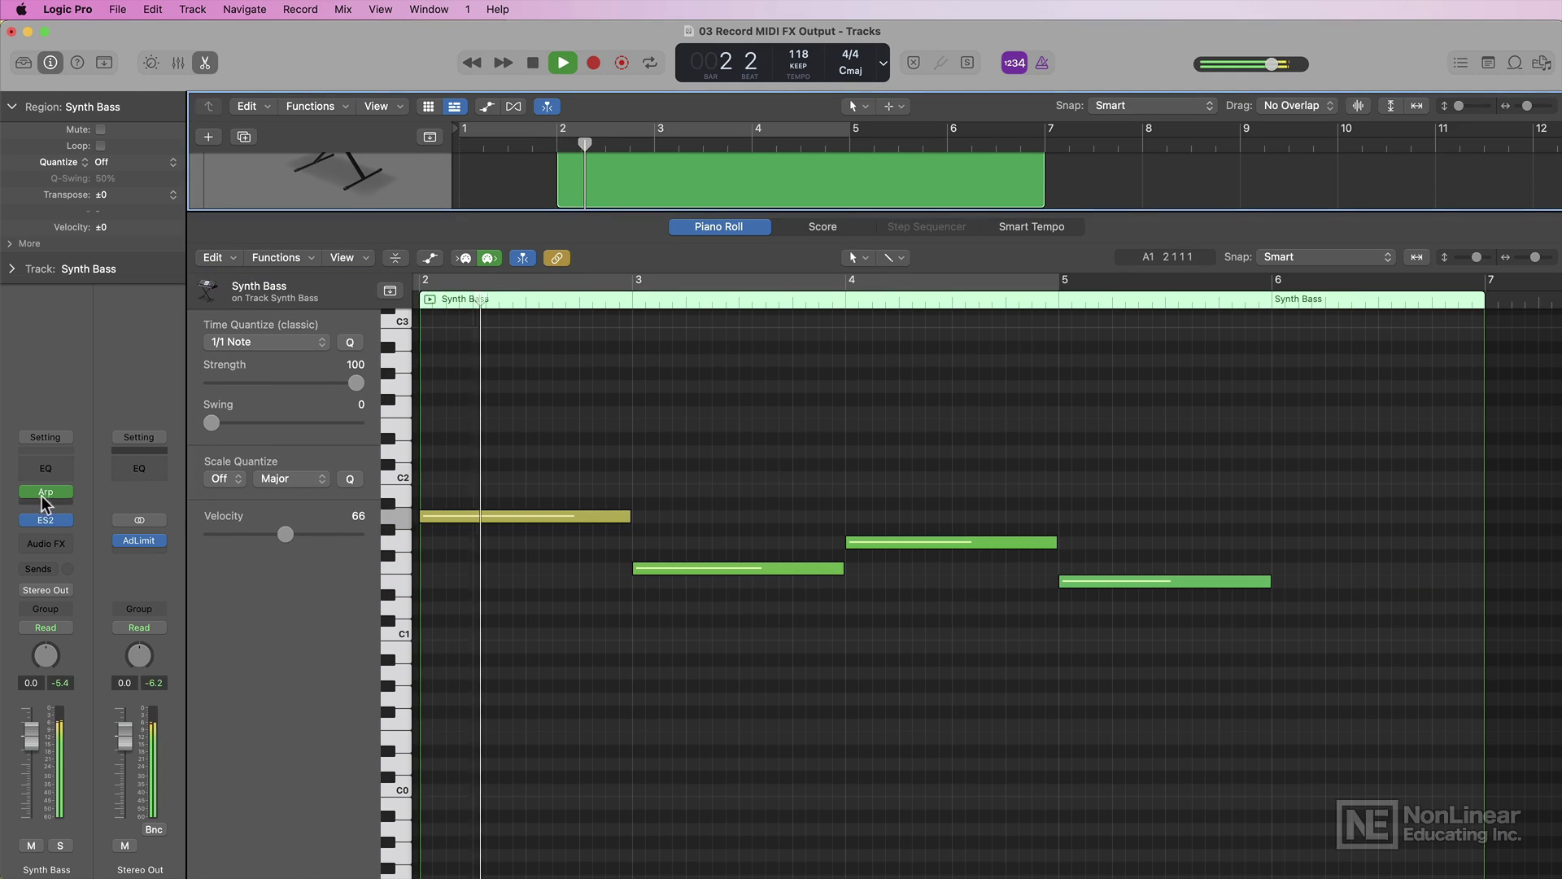
- Set the Arpeggiator slot to Record MIDI to Track Here and record the arpeggiated Synth Bass
mouse_move(45, 492)
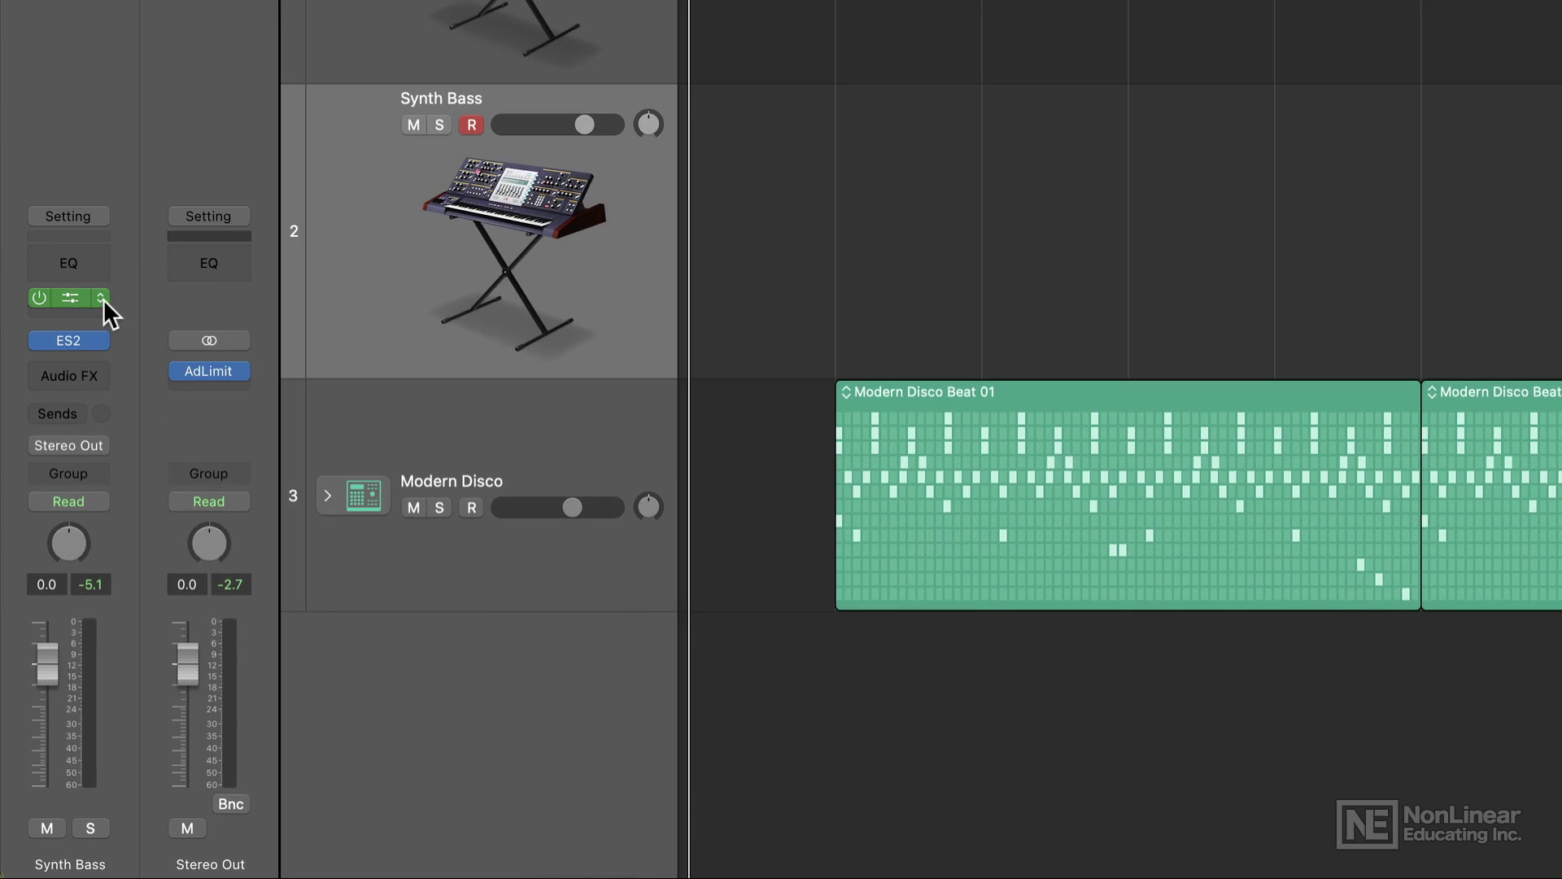
left_click(70, 493)
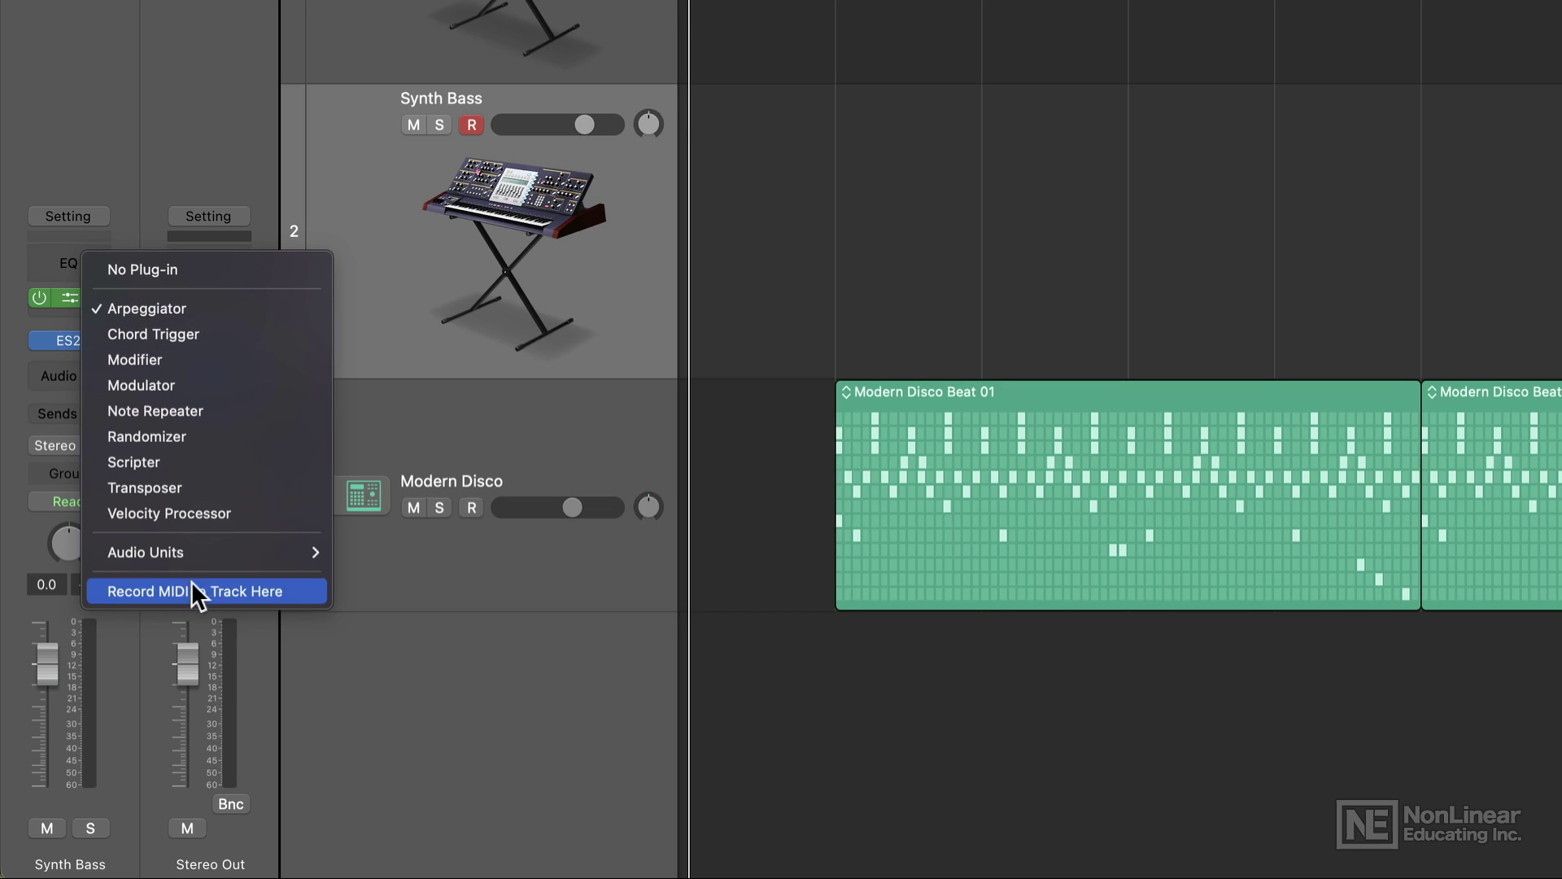
left_click(232, 589)
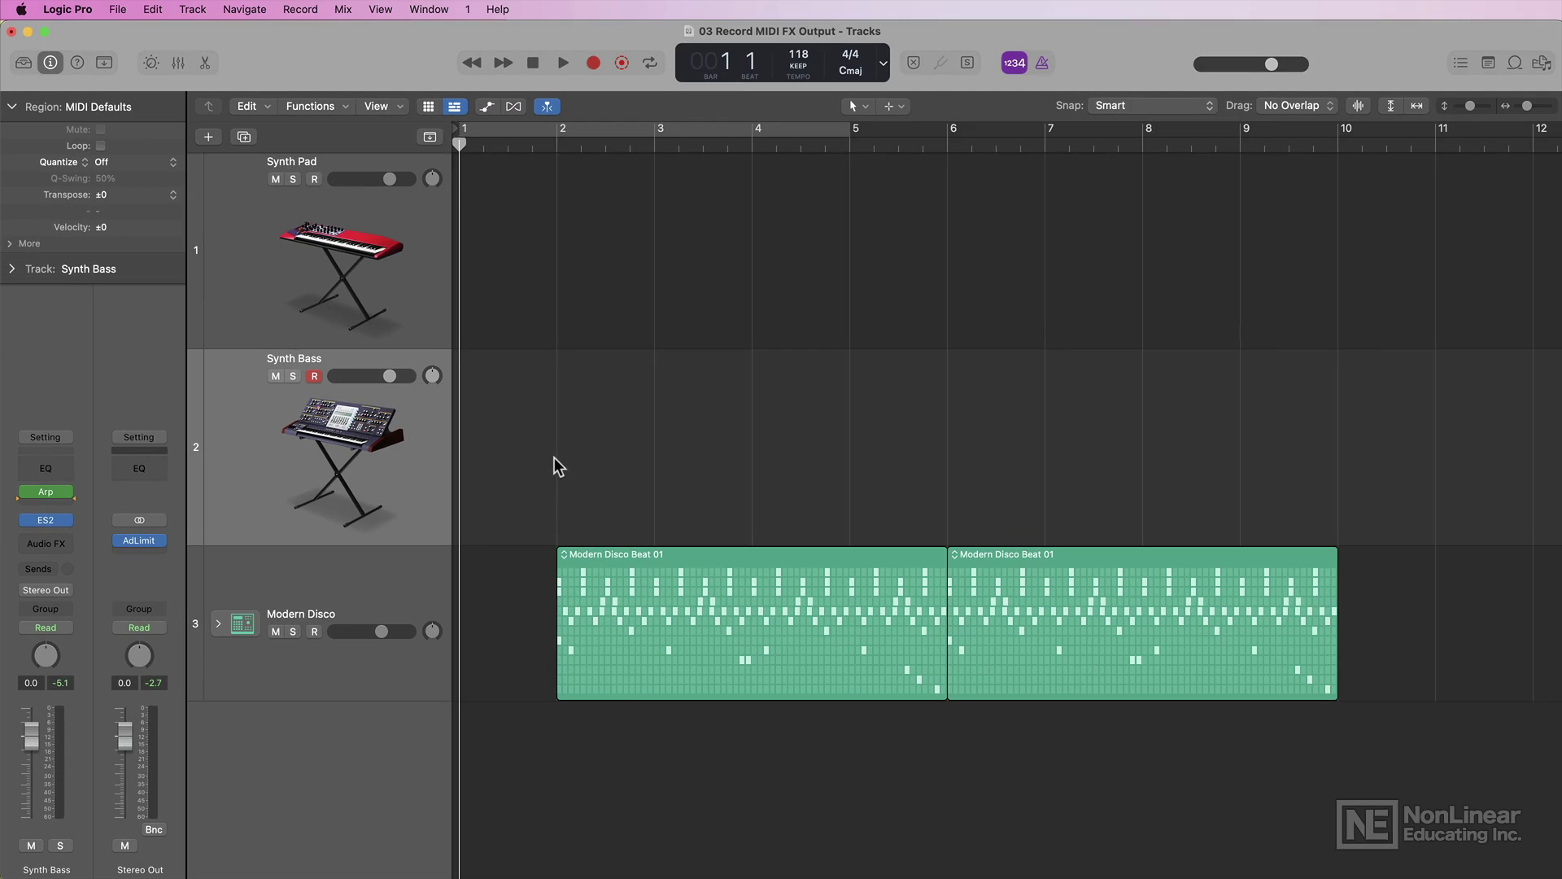
key("r")
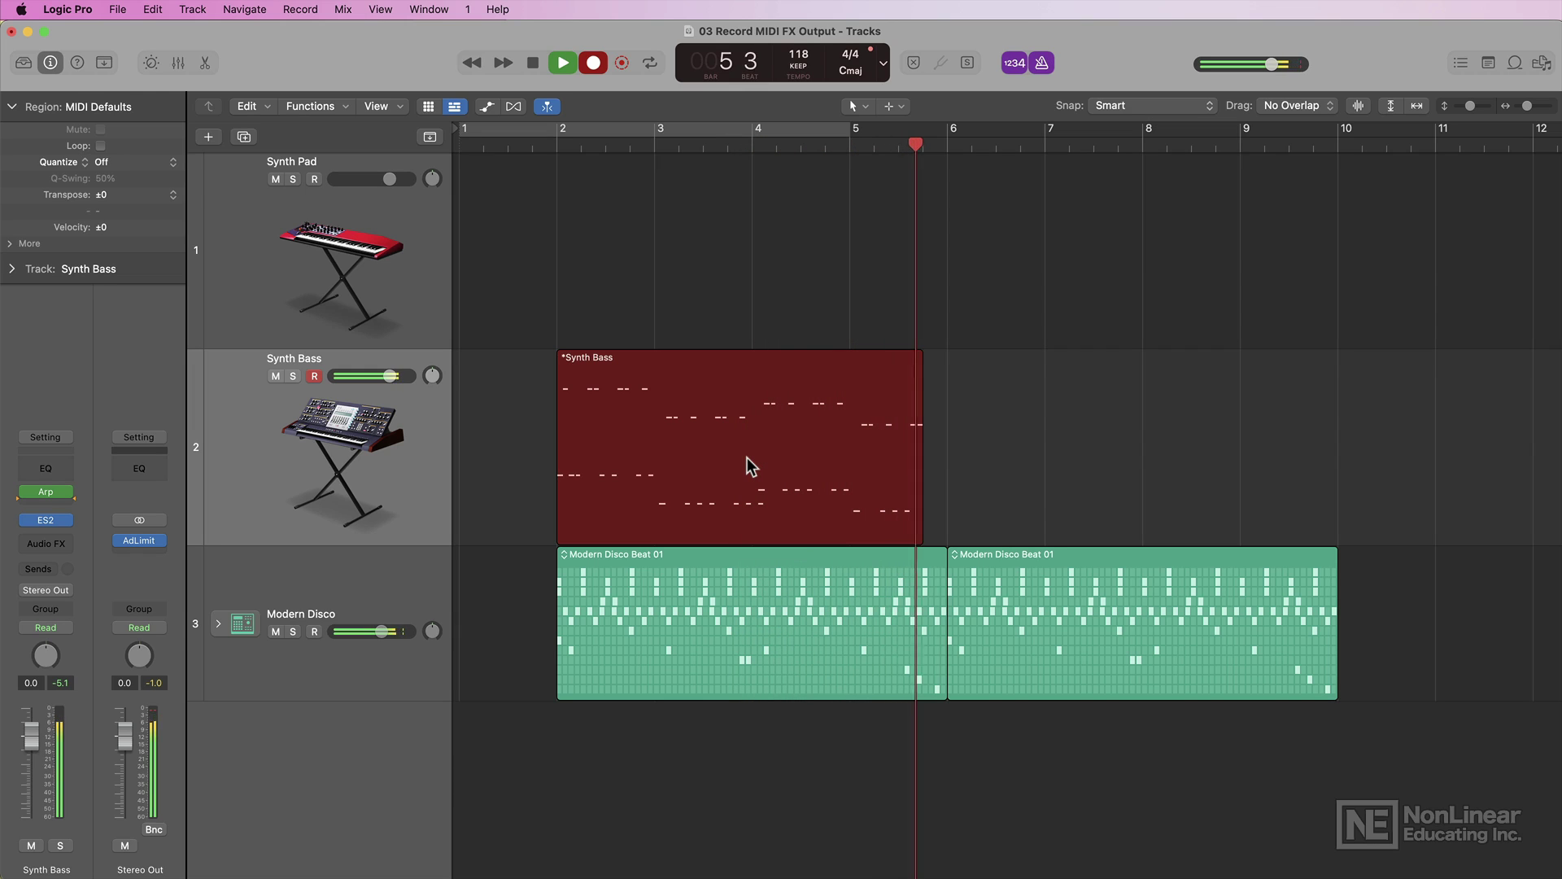
- Stop the Synth Bass recording and inspect its arpeggiated notes in the piano roll
key("space")
double_click(747, 459)
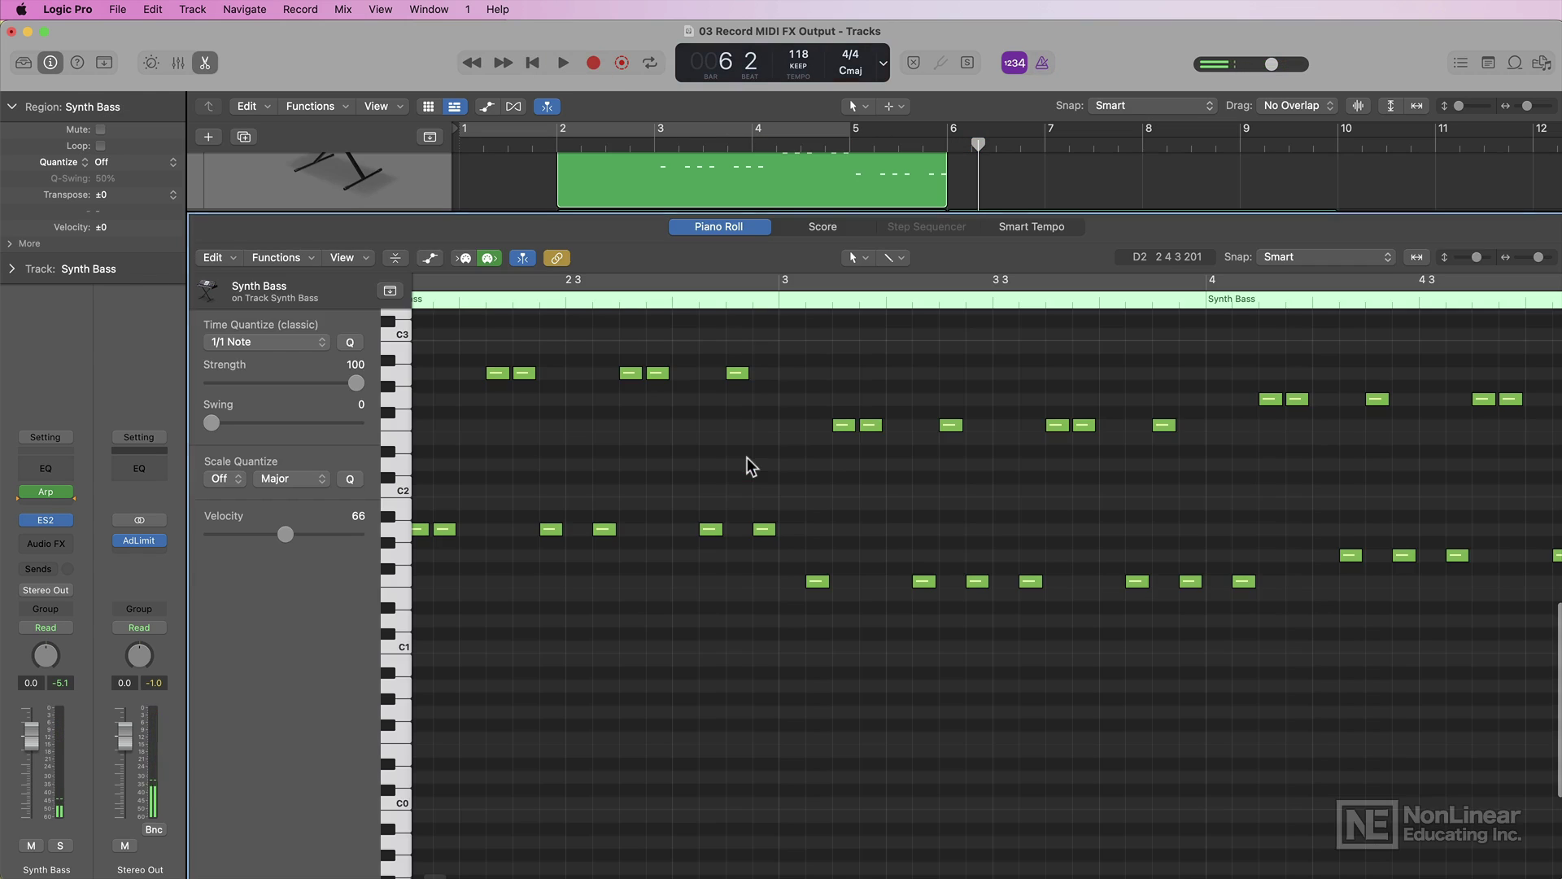
scroll(651, 640, "left", 3)
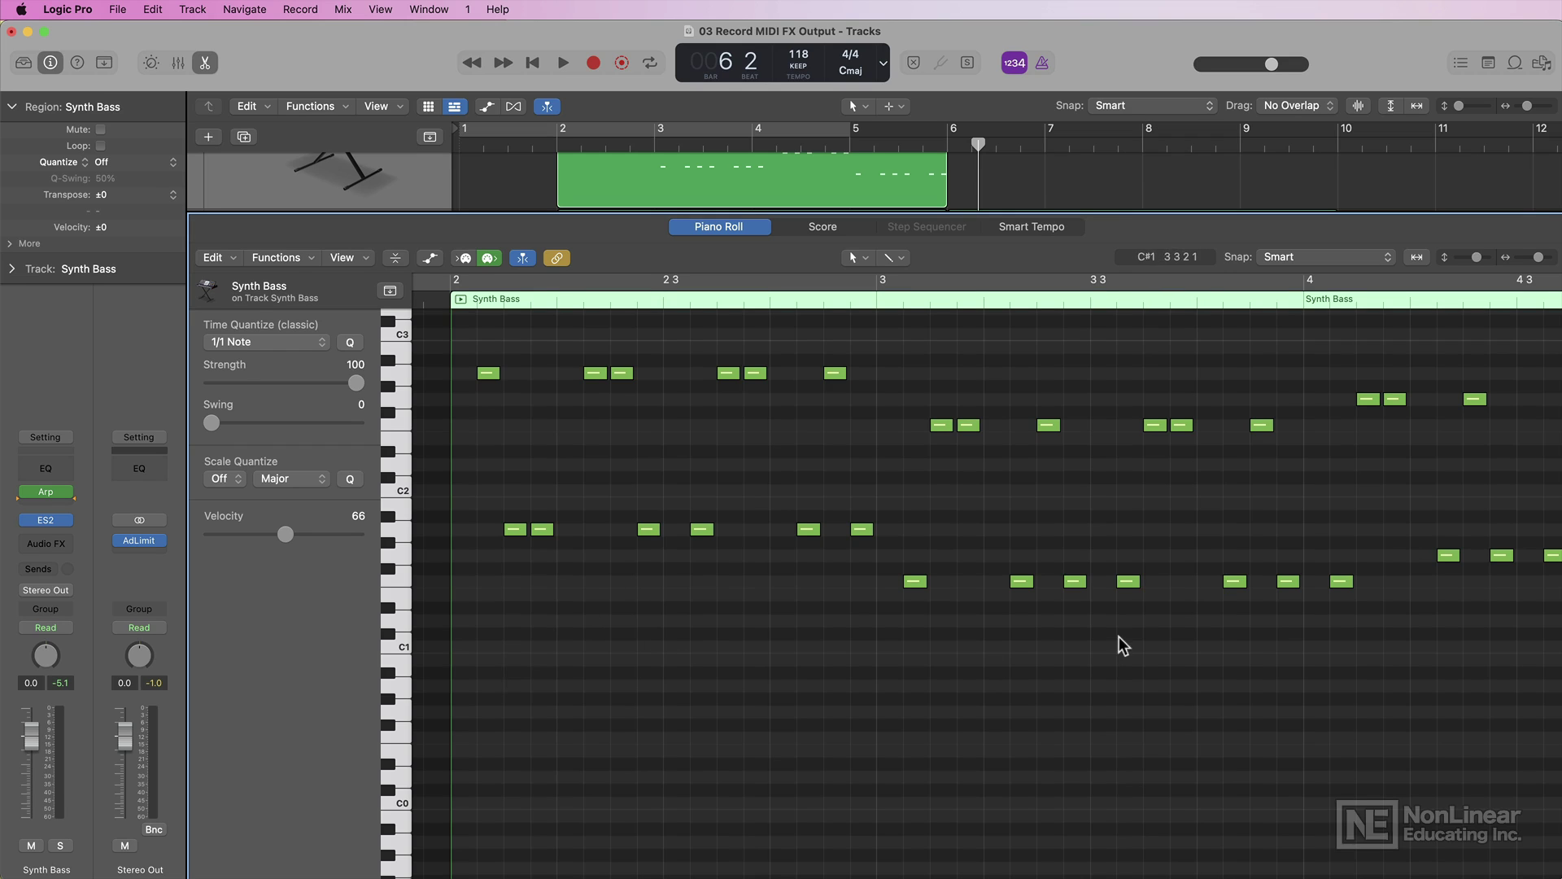
scroll(1121, 645, "right", 9)
scroll(1121, 645, "right", 15)
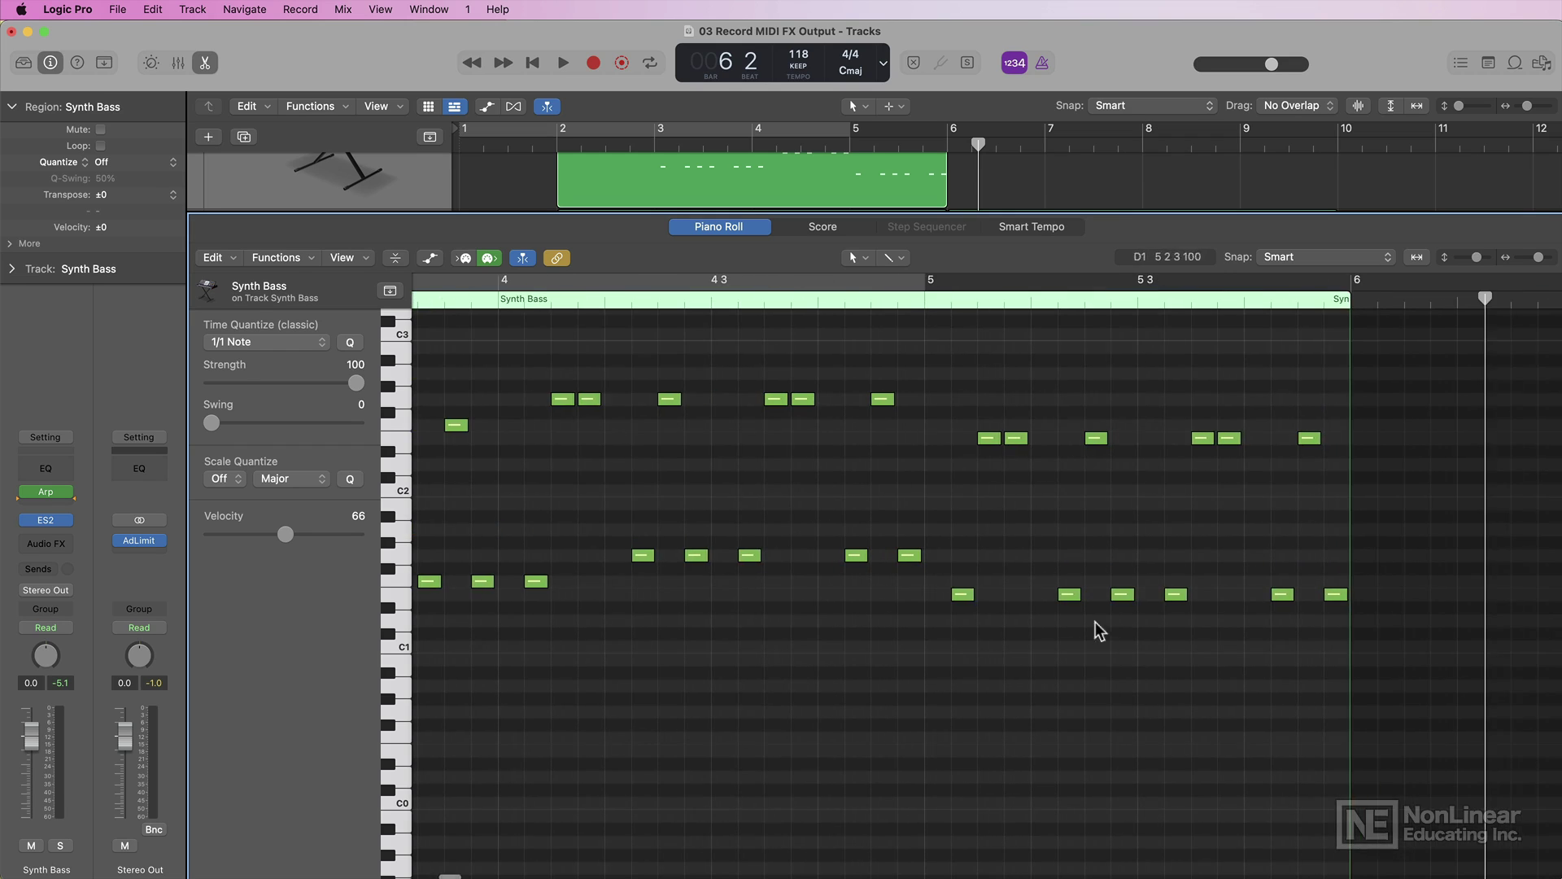
scroll(1183, 675, "left", 20)
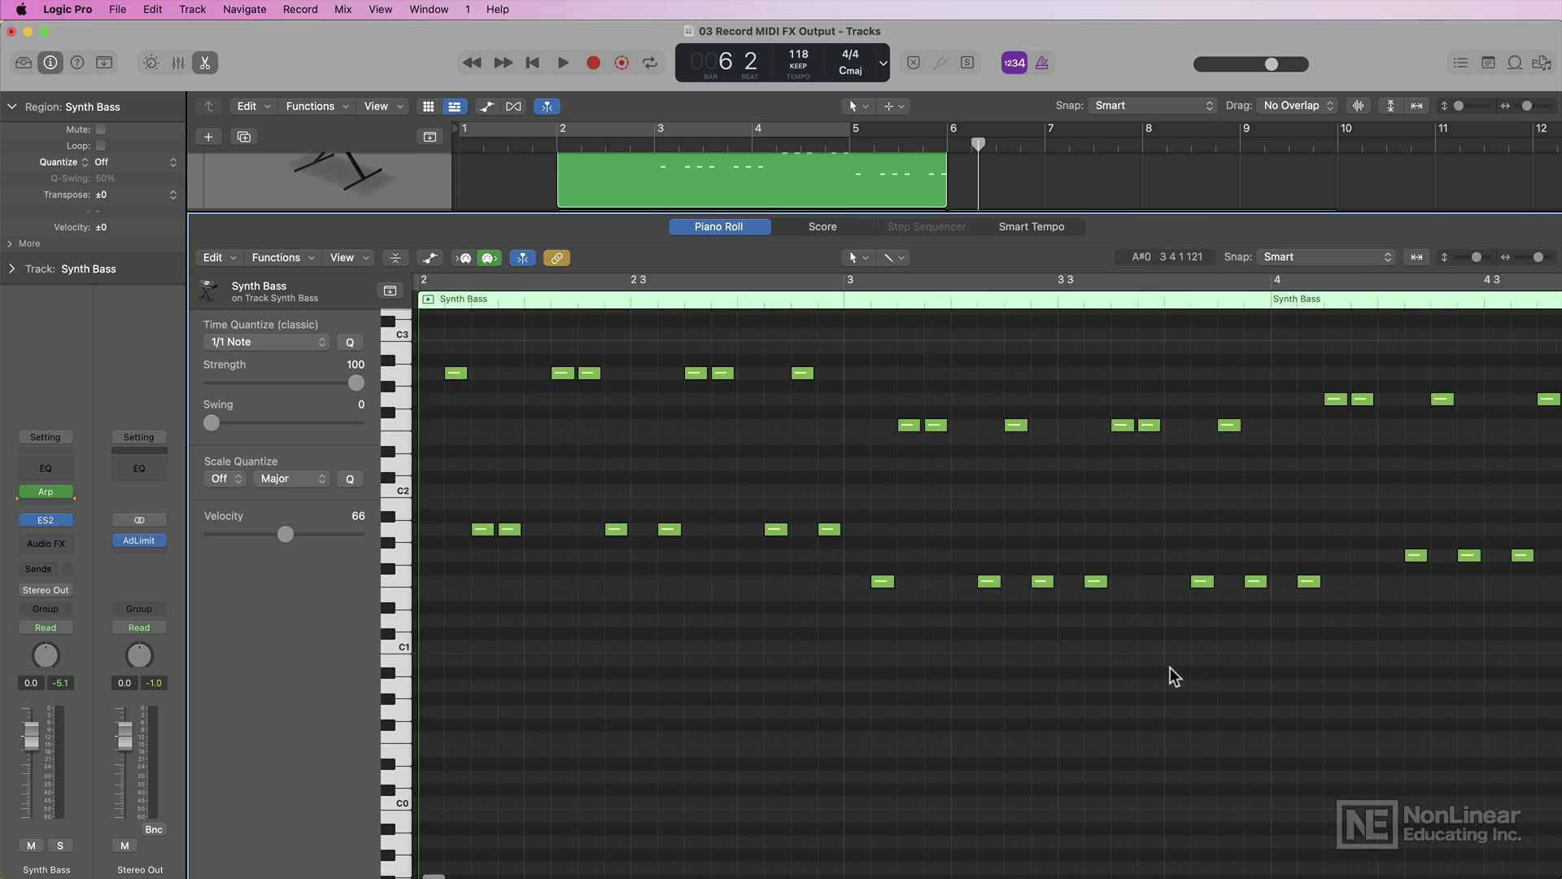
scroll(1174, 675, "right", 6)
key("p")
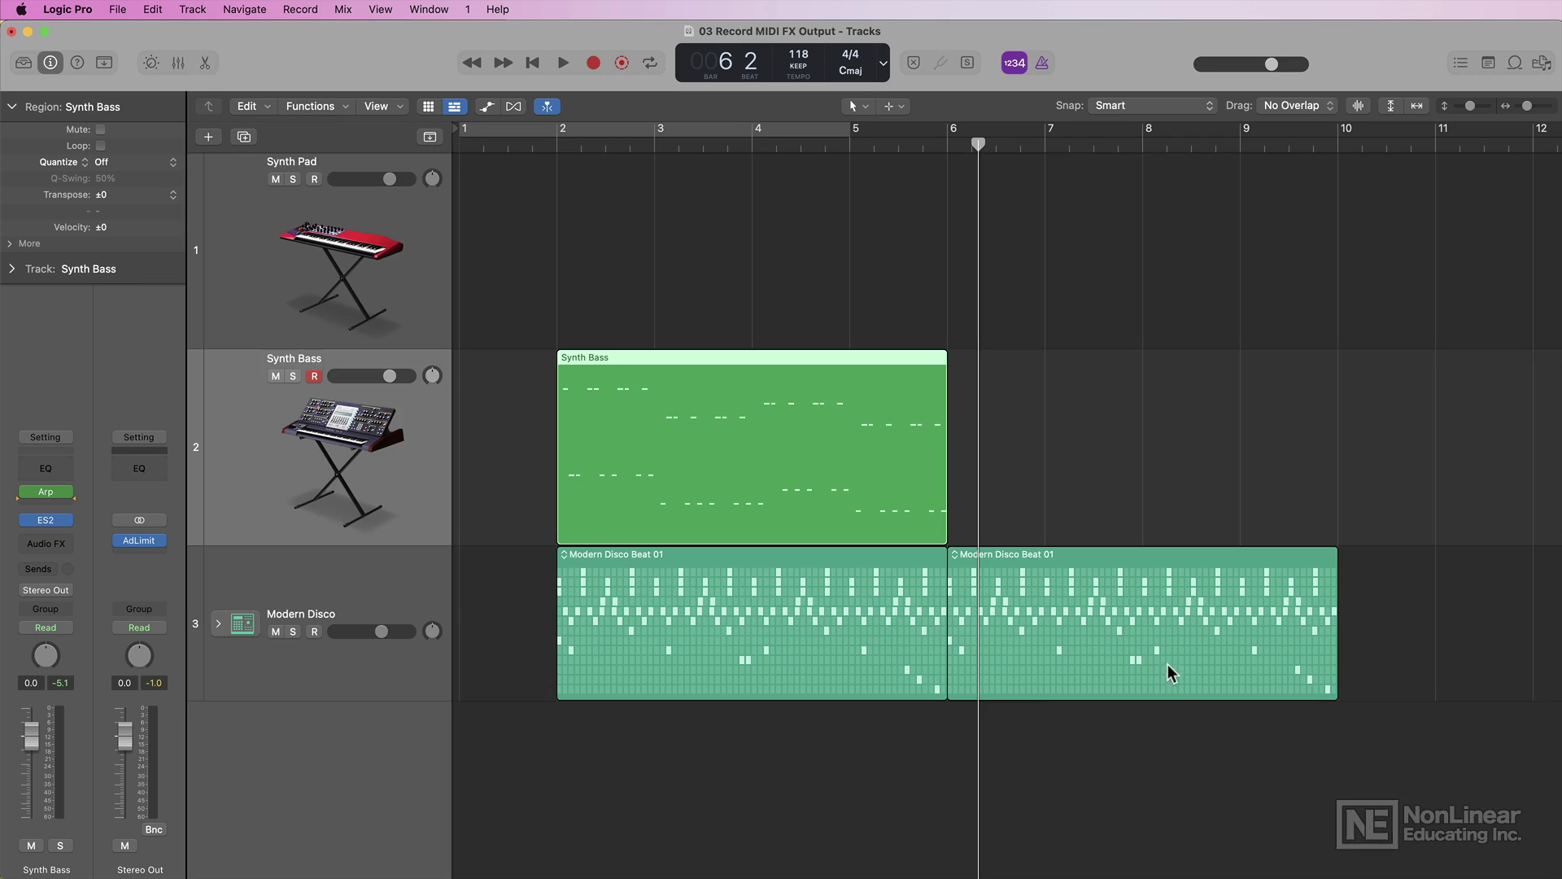
- Repeat the Synth Bass region to fill bars 6 to 10, then select the Synth Pad track
left_click(1101, 374)
left_click(753, 480)
key("super+r")
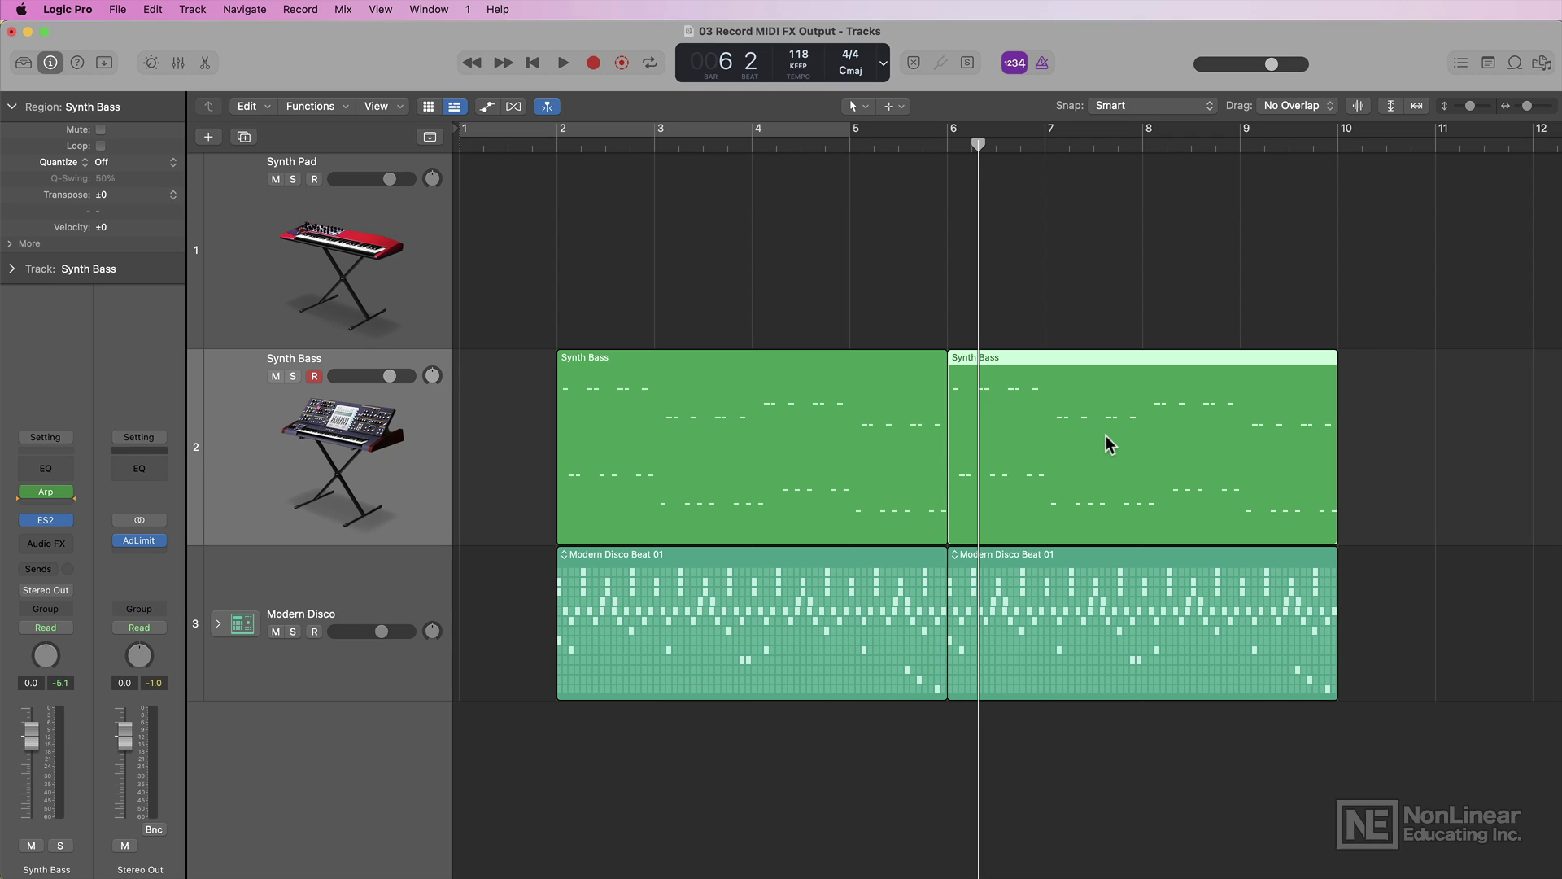
key("Return")
left_click(404, 260)
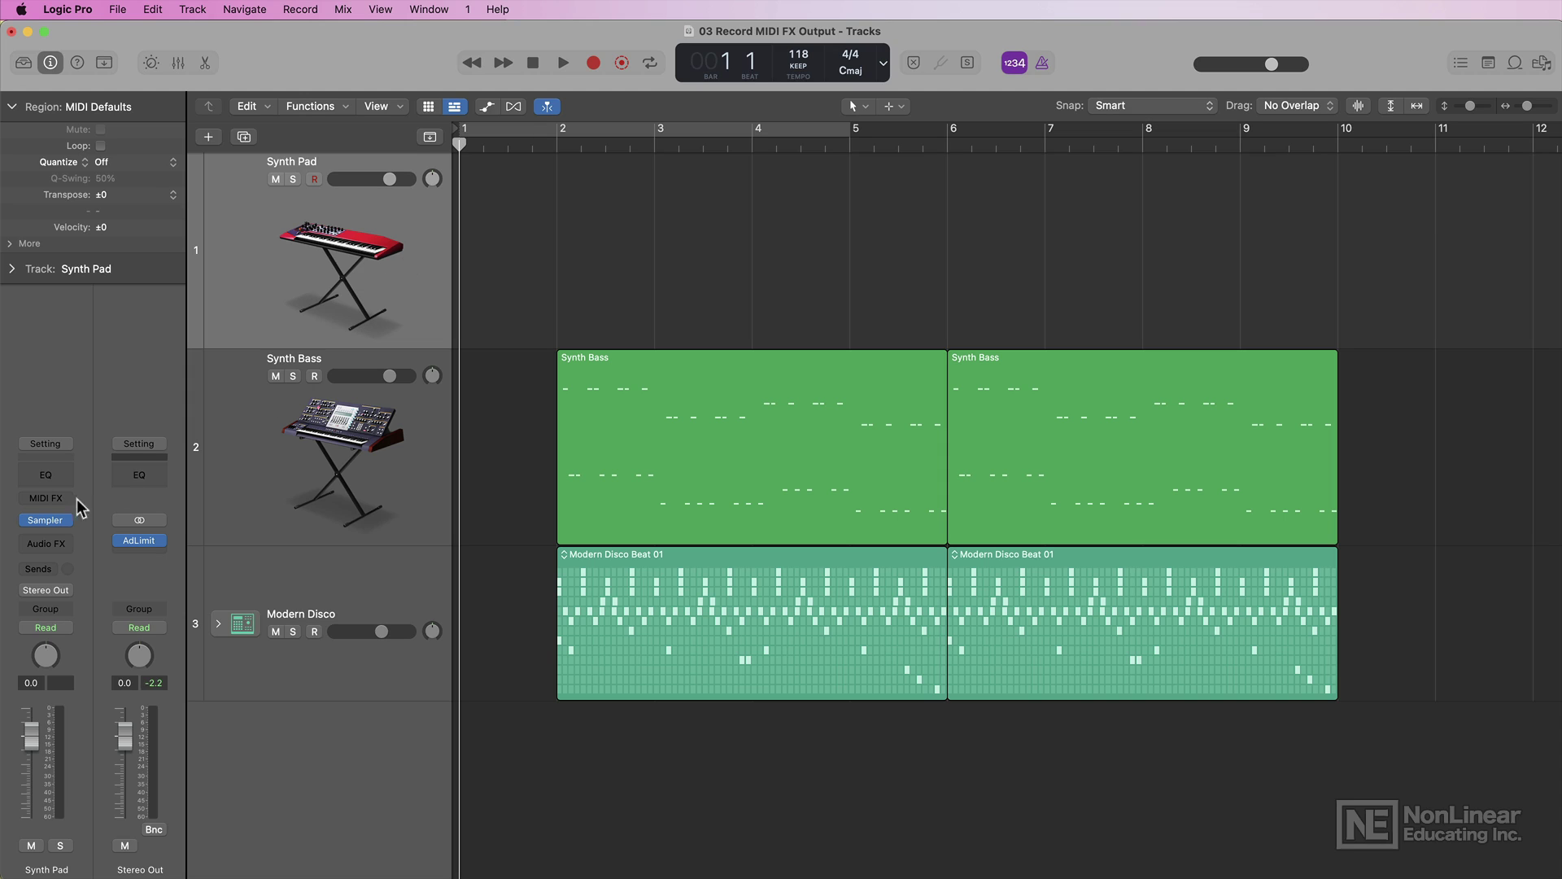
left_click(49, 498)
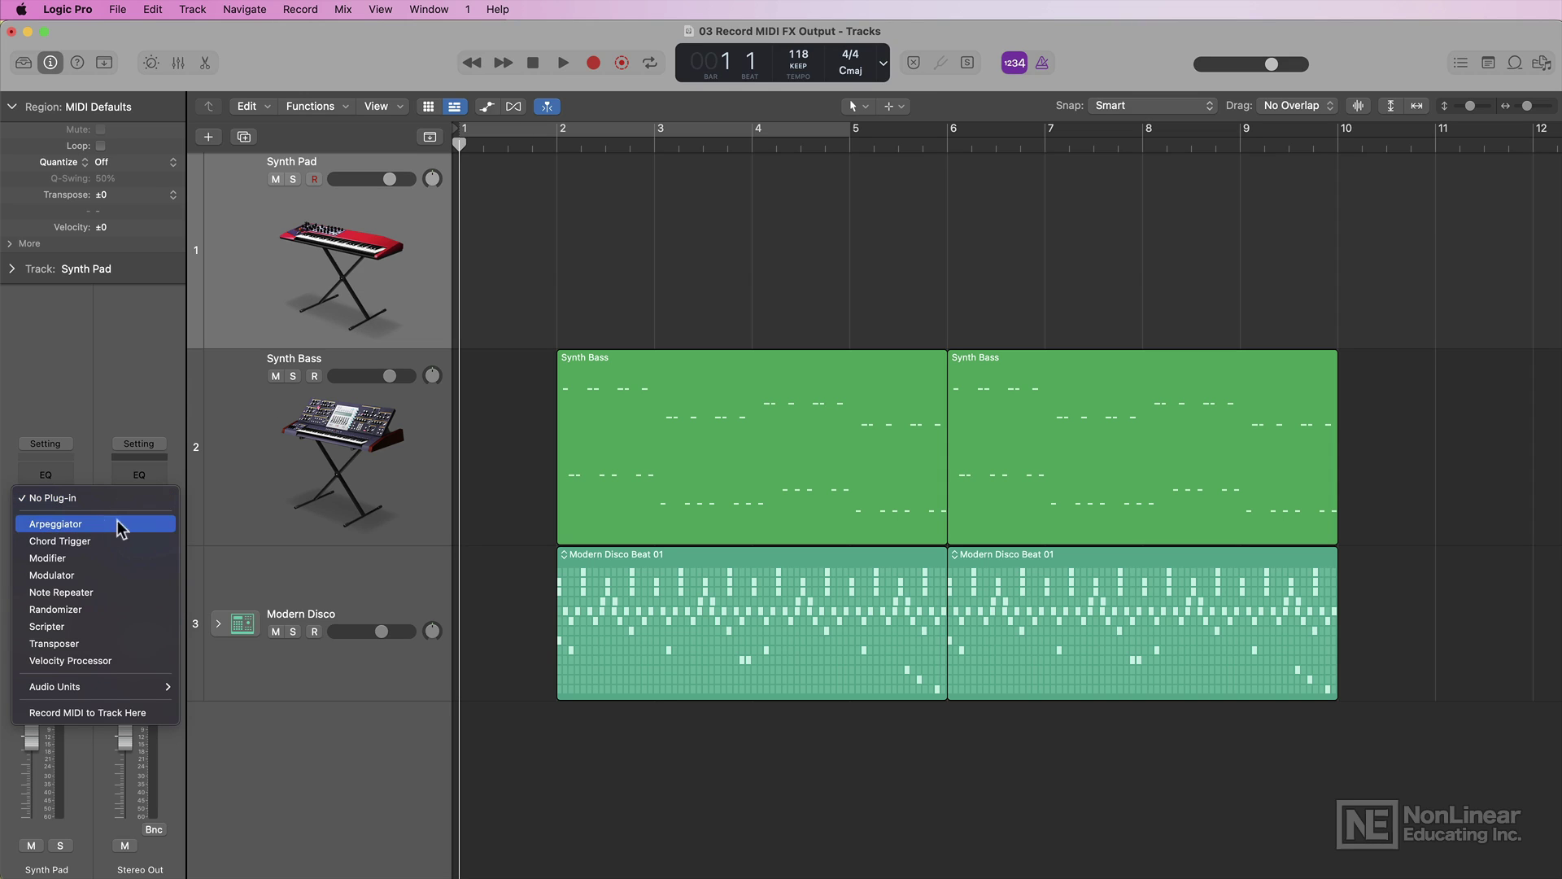
- Insert a Chord Trigger on Synth Pad with the Diatonic Right Hand keyboard voicing preset
left_click(154, 541)
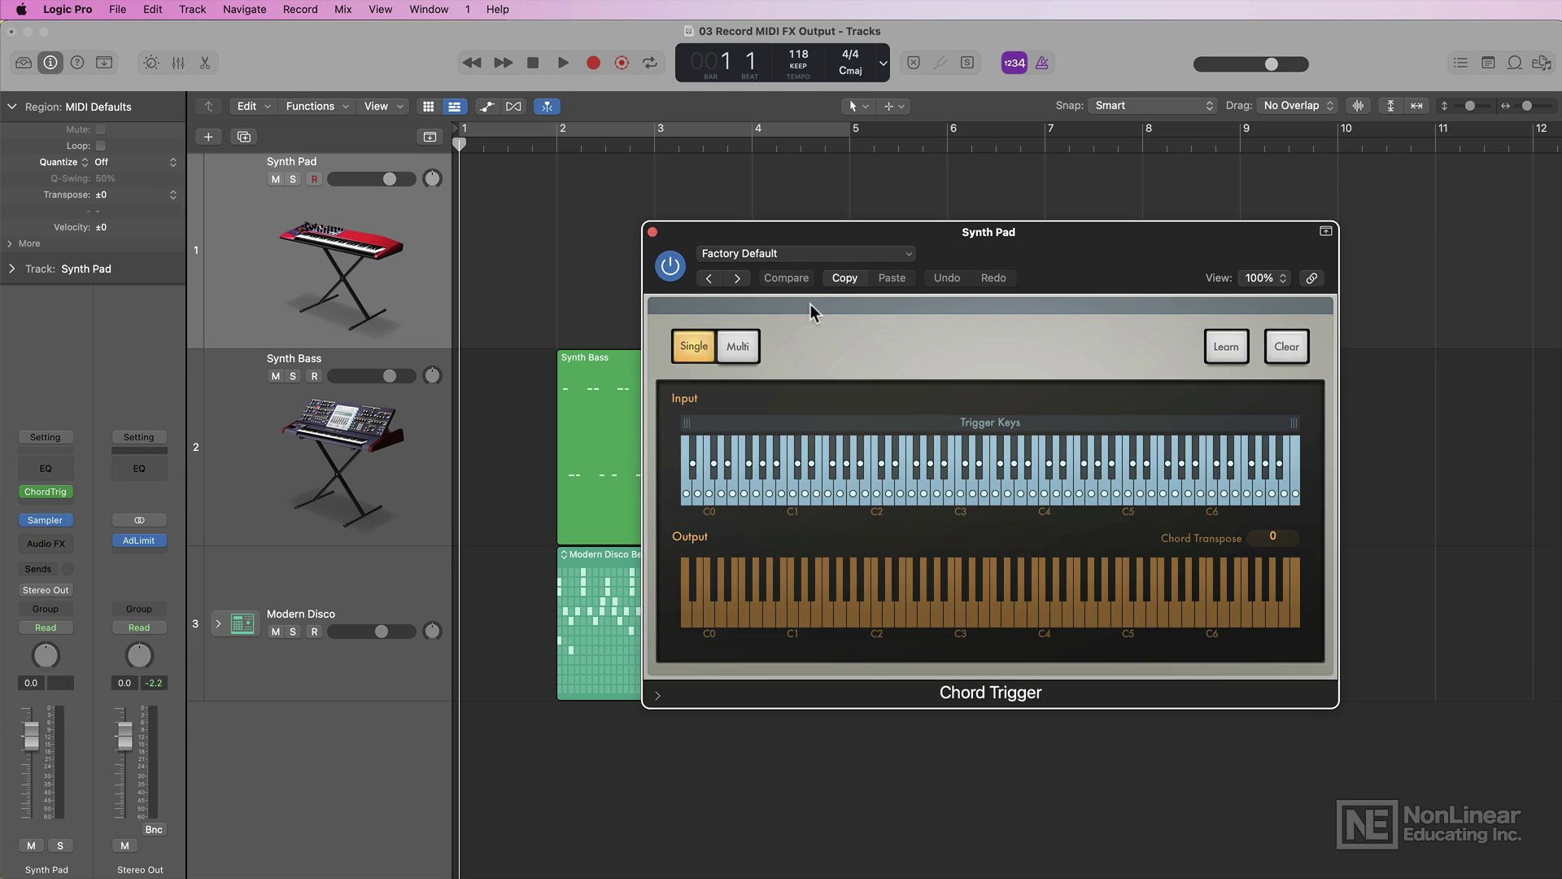
left_click(809, 252)
mouse_move(831, 590)
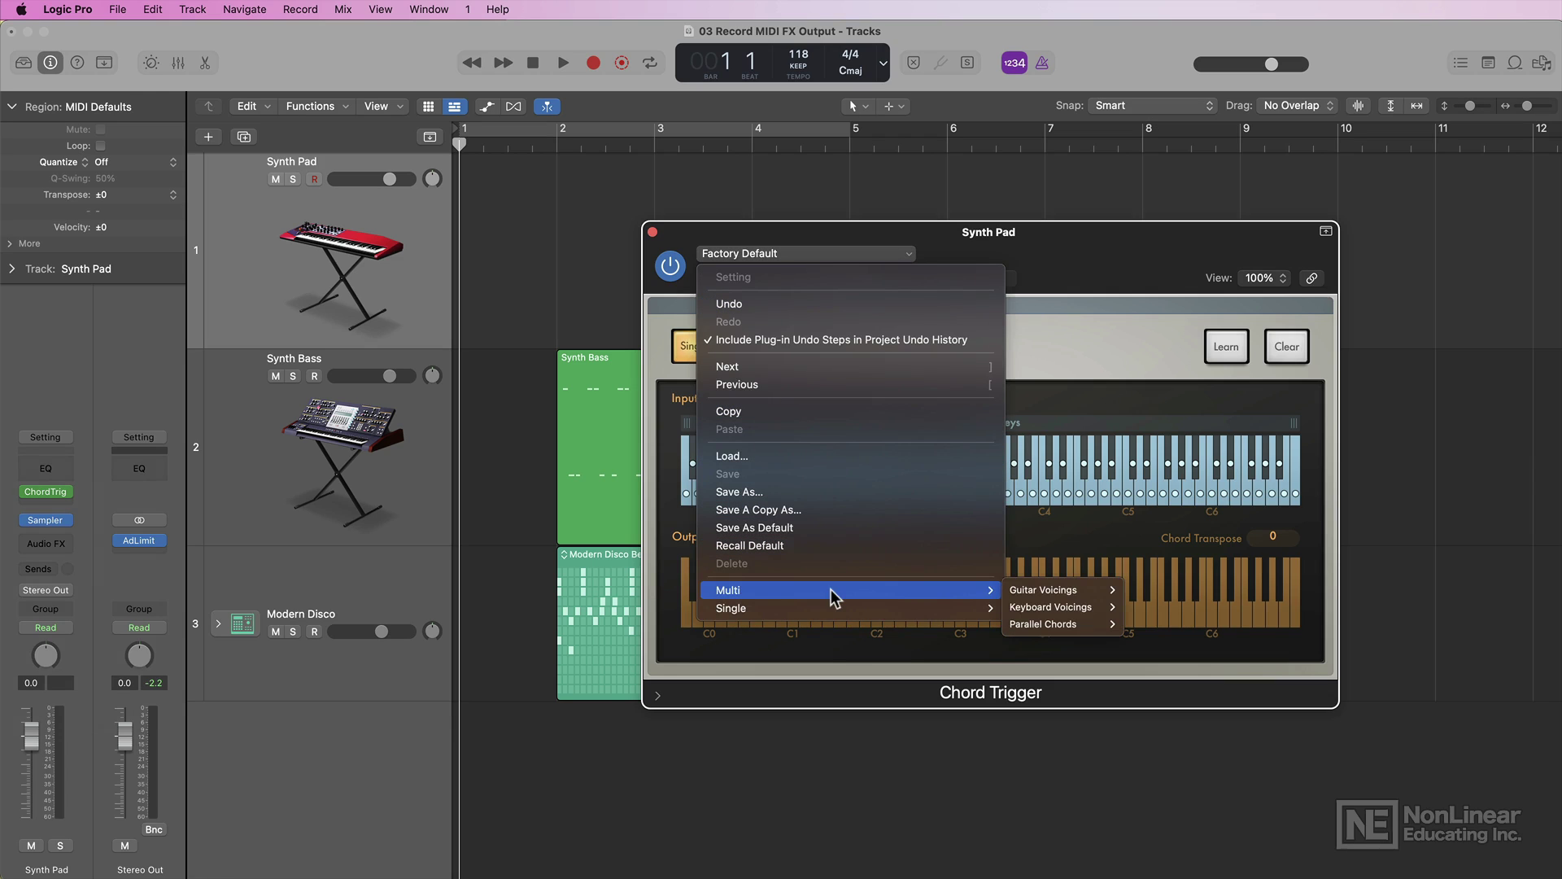
mouse_move(1047, 610)
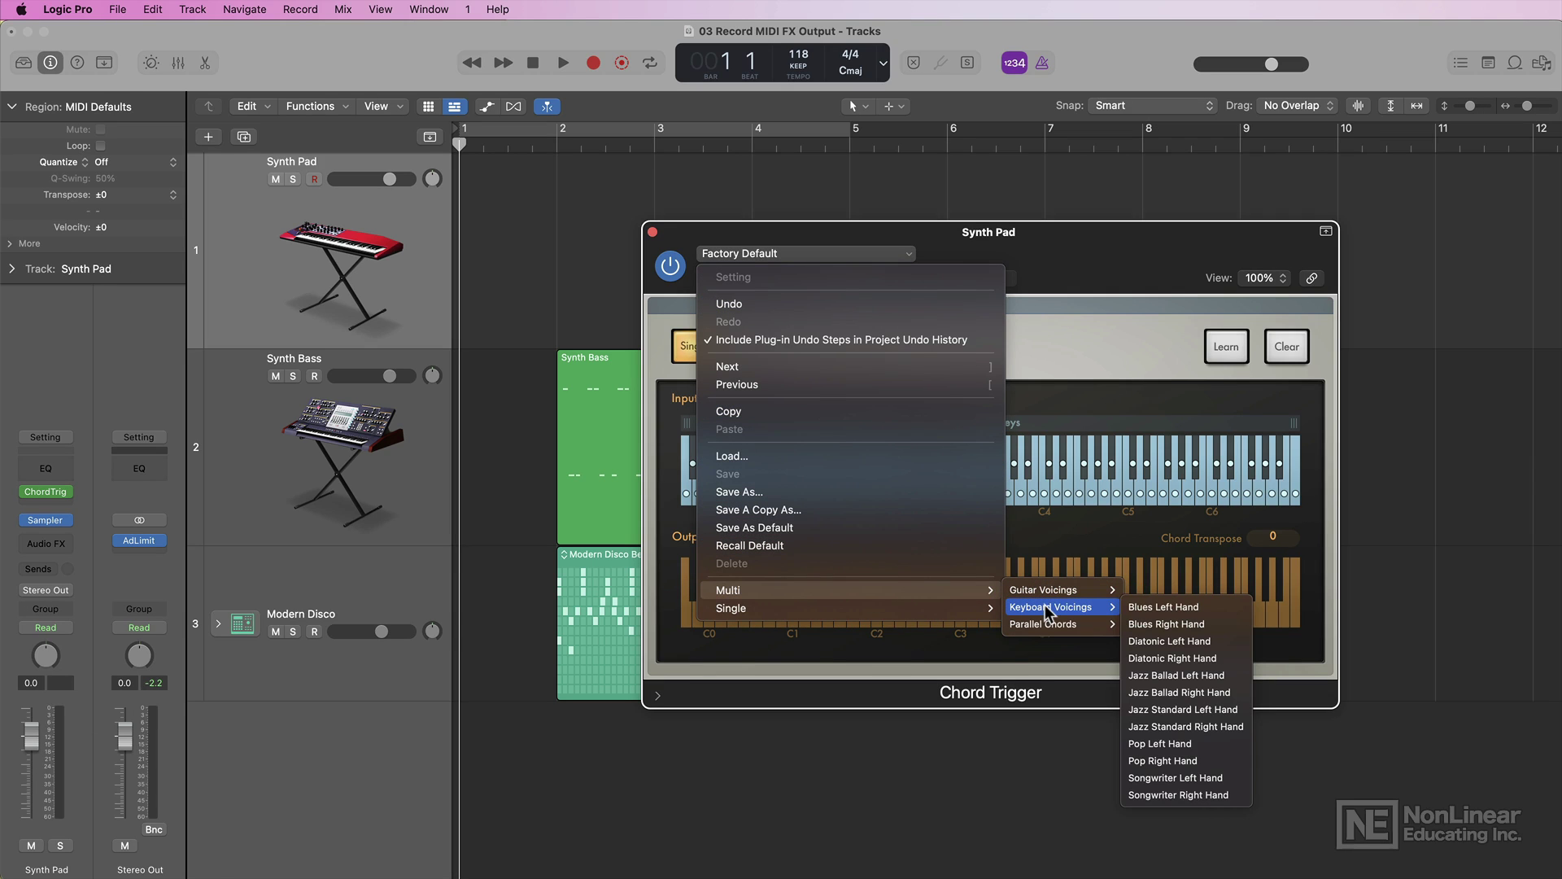
left_click(1213, 657)
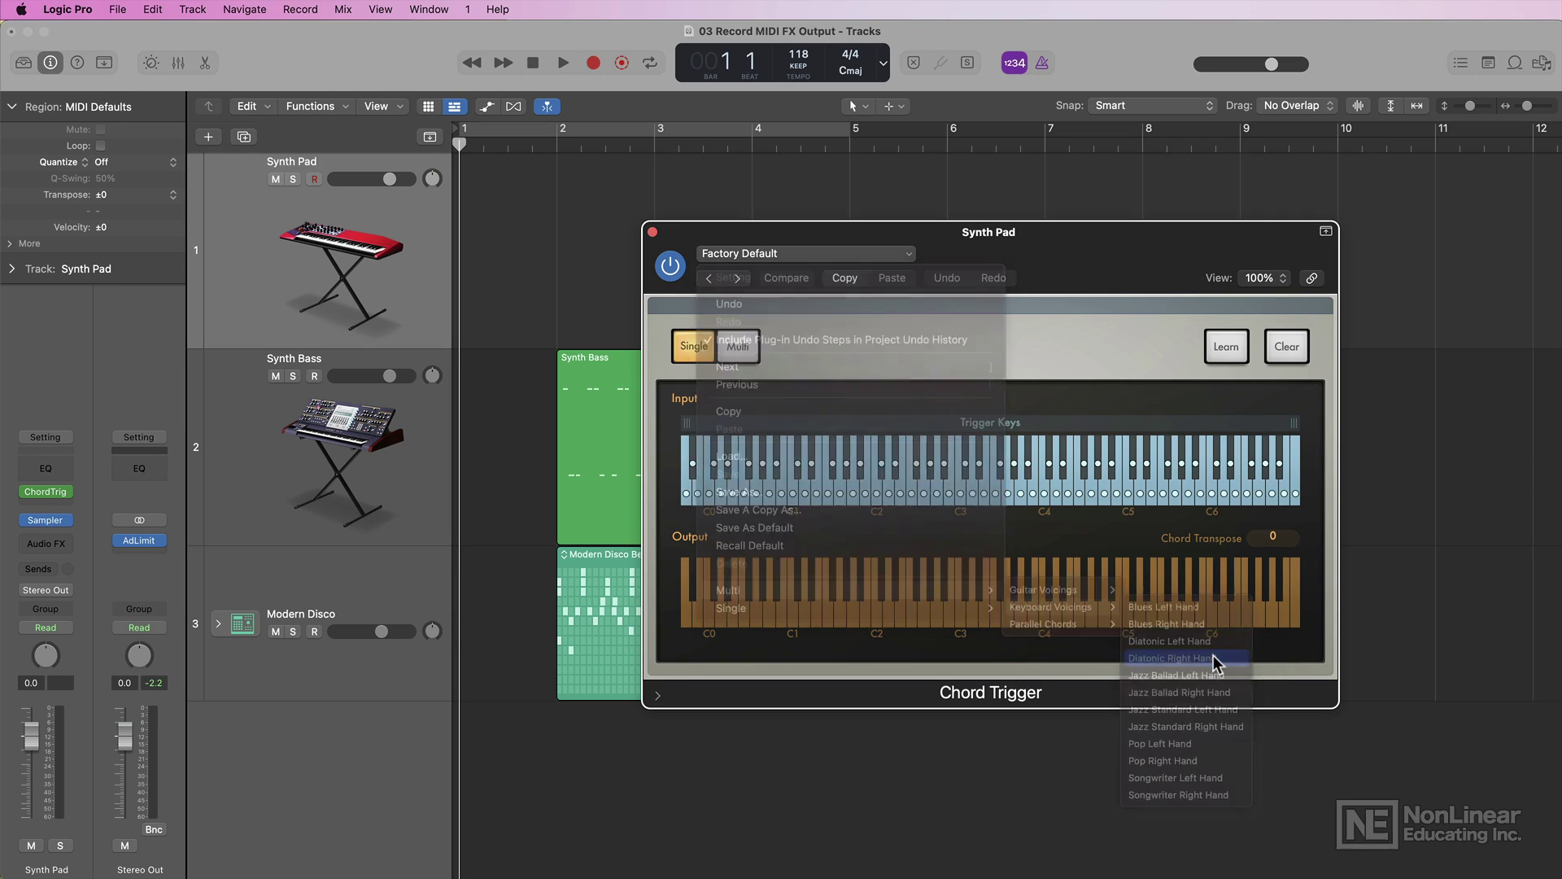
- Set the project key to A minor and bypass the Chord Trigger
left_click(848, 71)
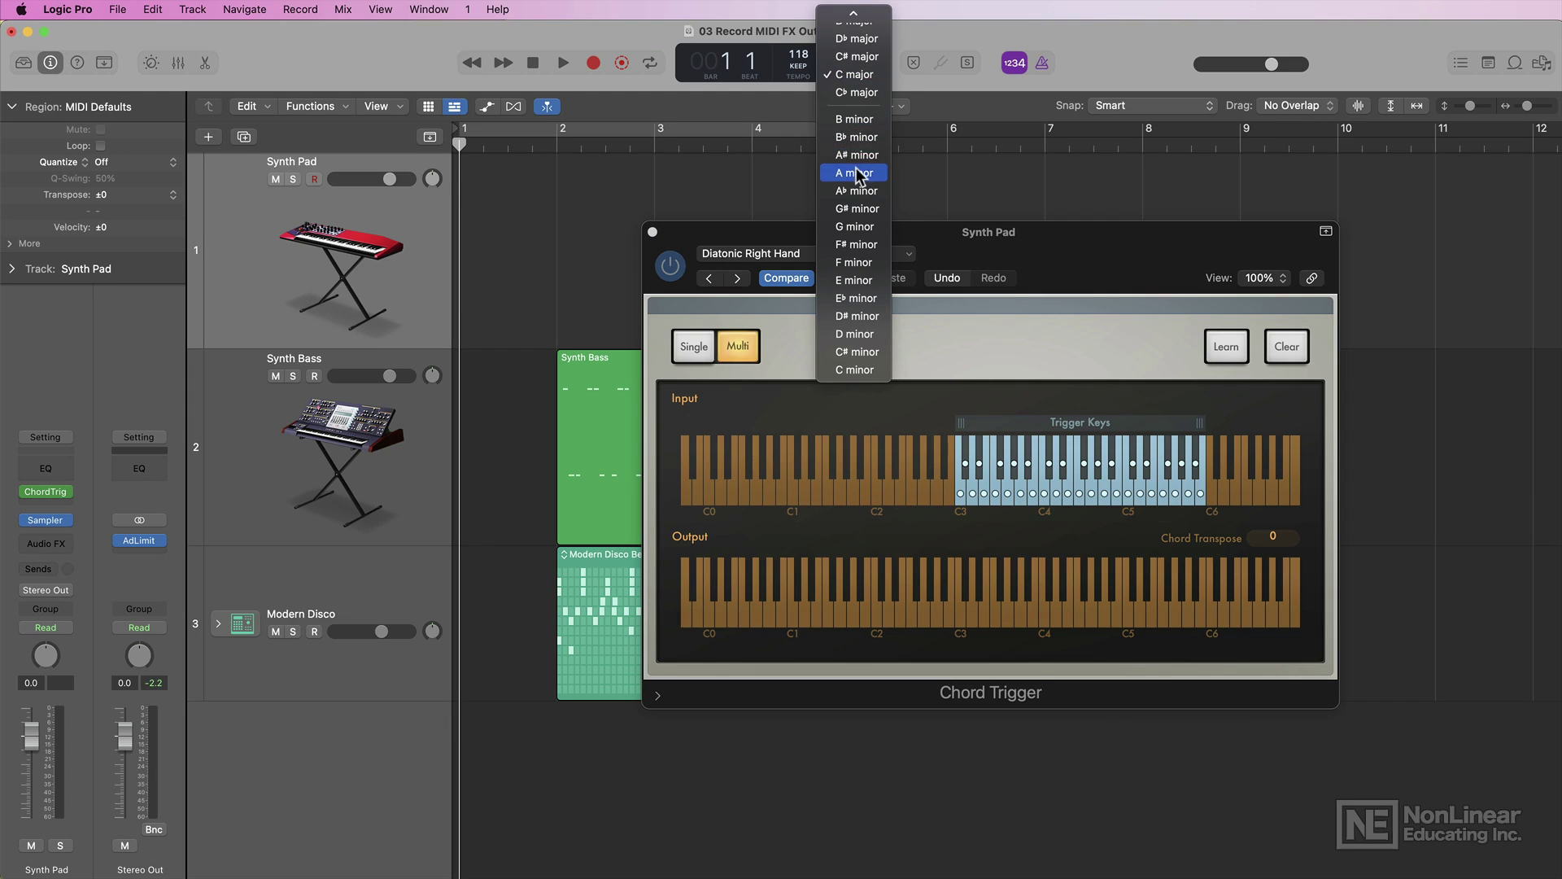
left_click(856, 172)
left_click_drag(1075, 236, 1102, 267)
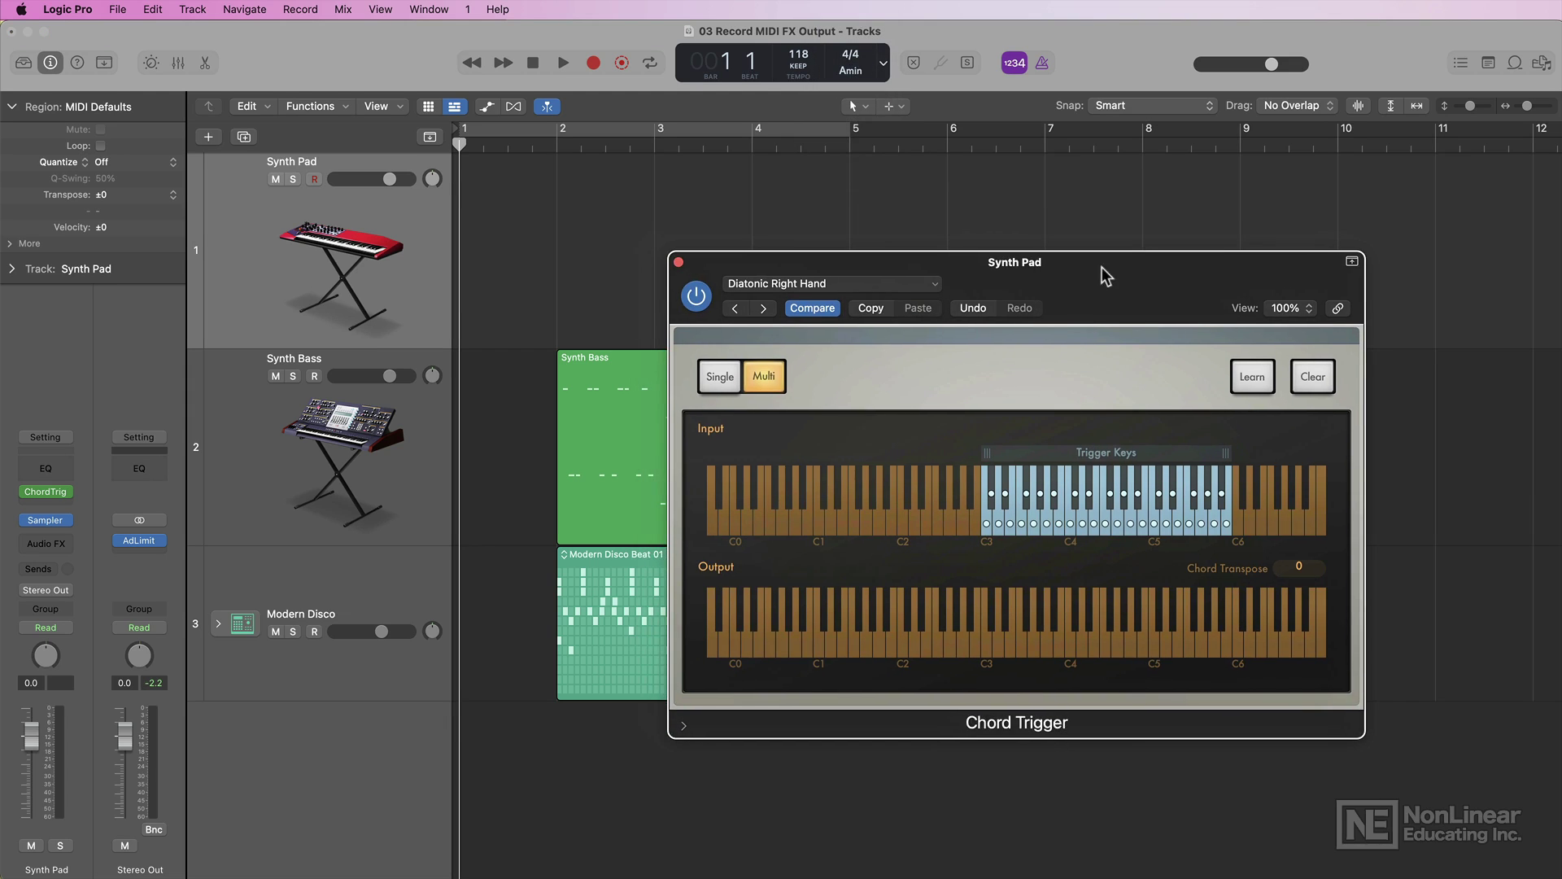
left_click(698, 300)
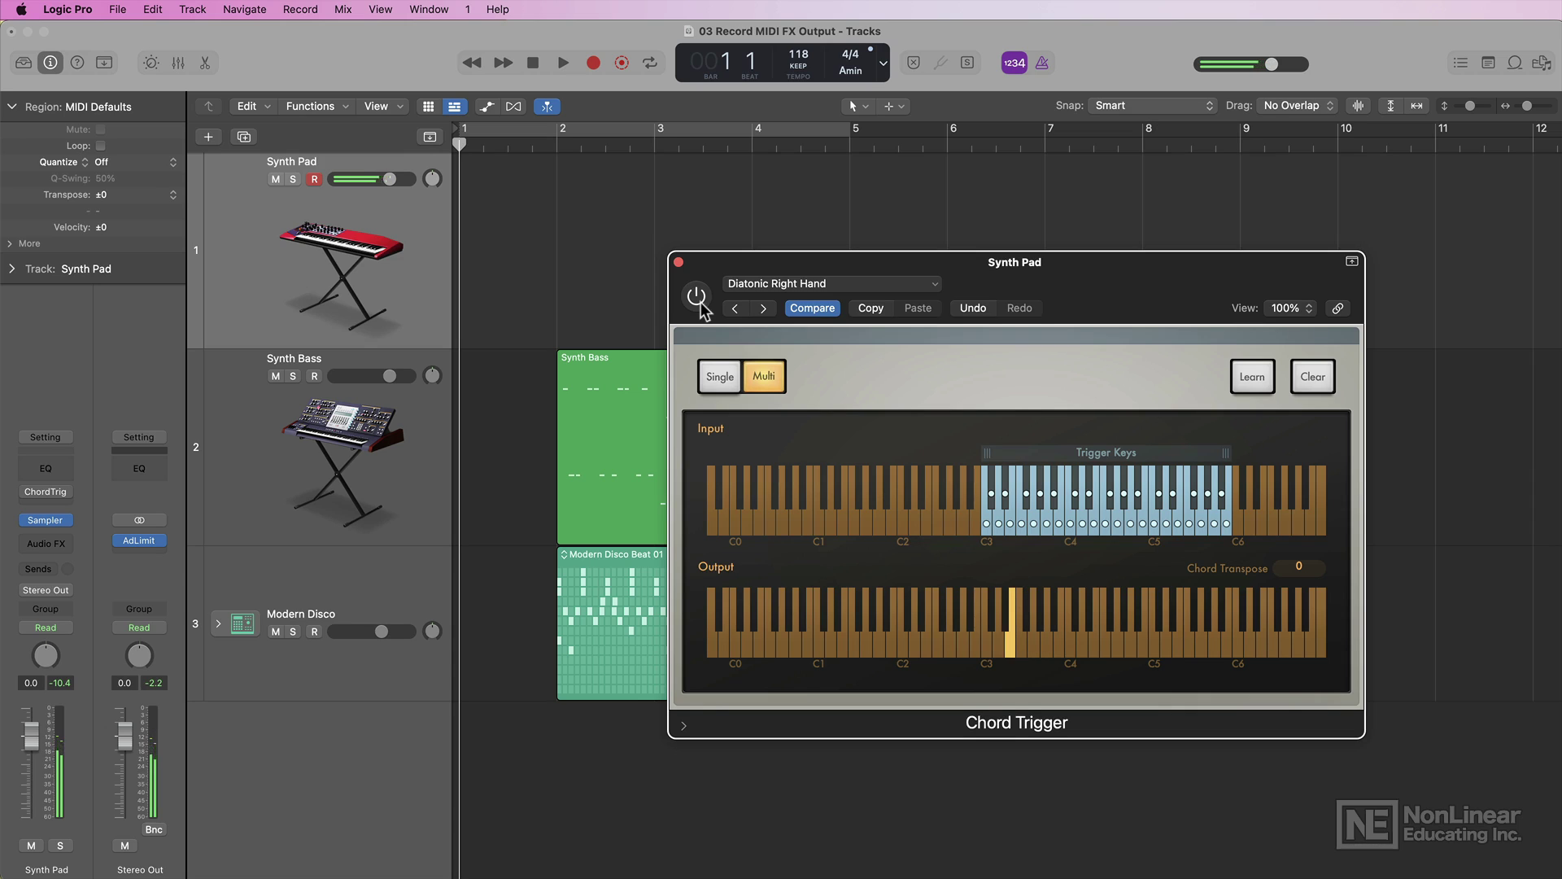
left_click(698, 299)
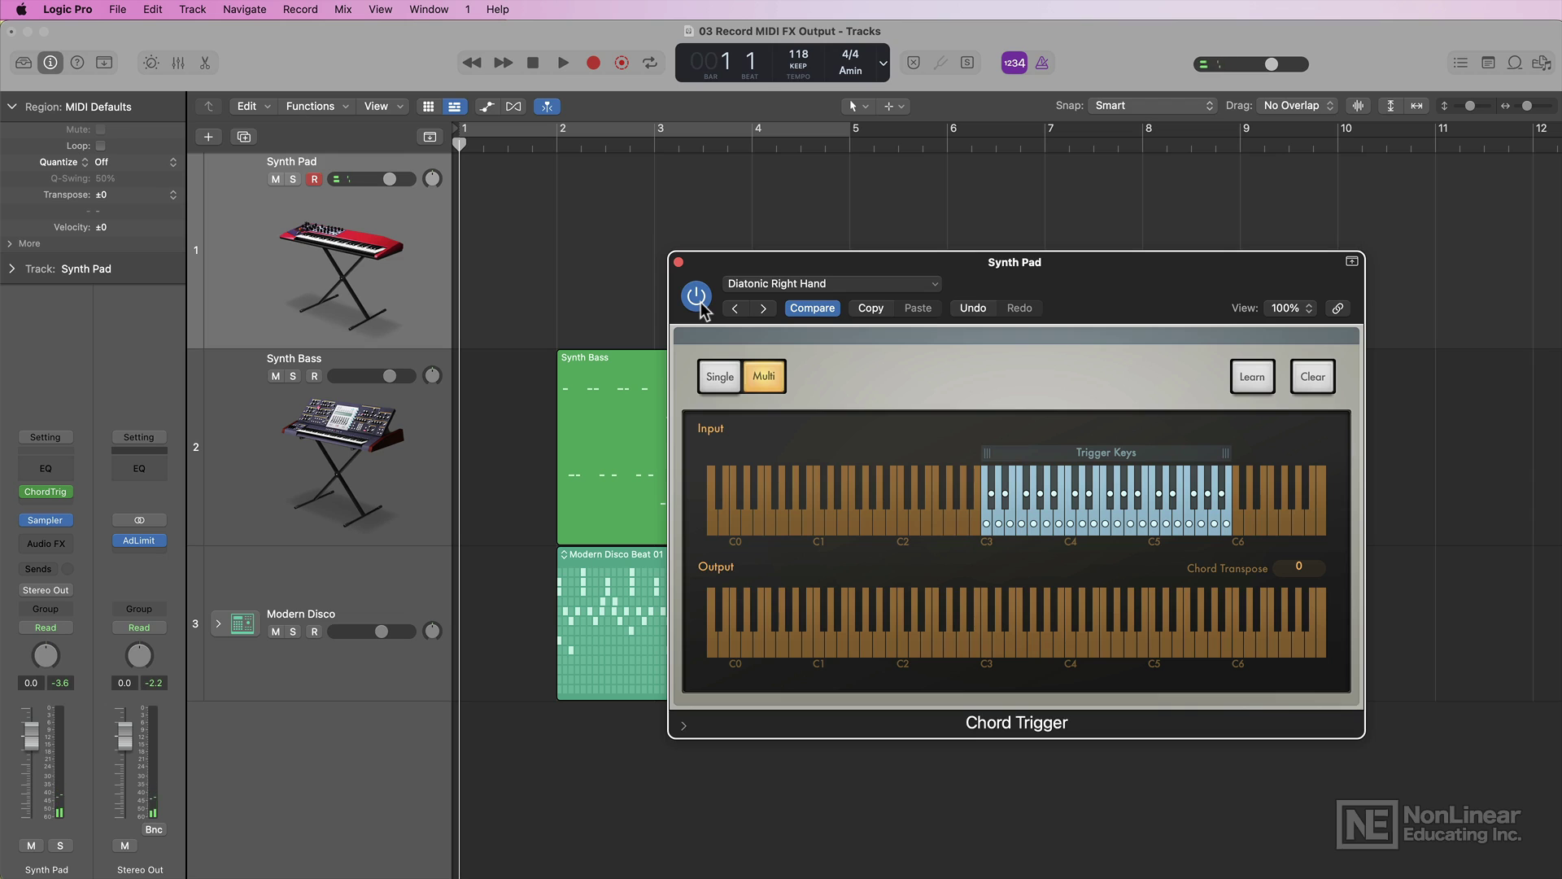
left_click(677, 262)
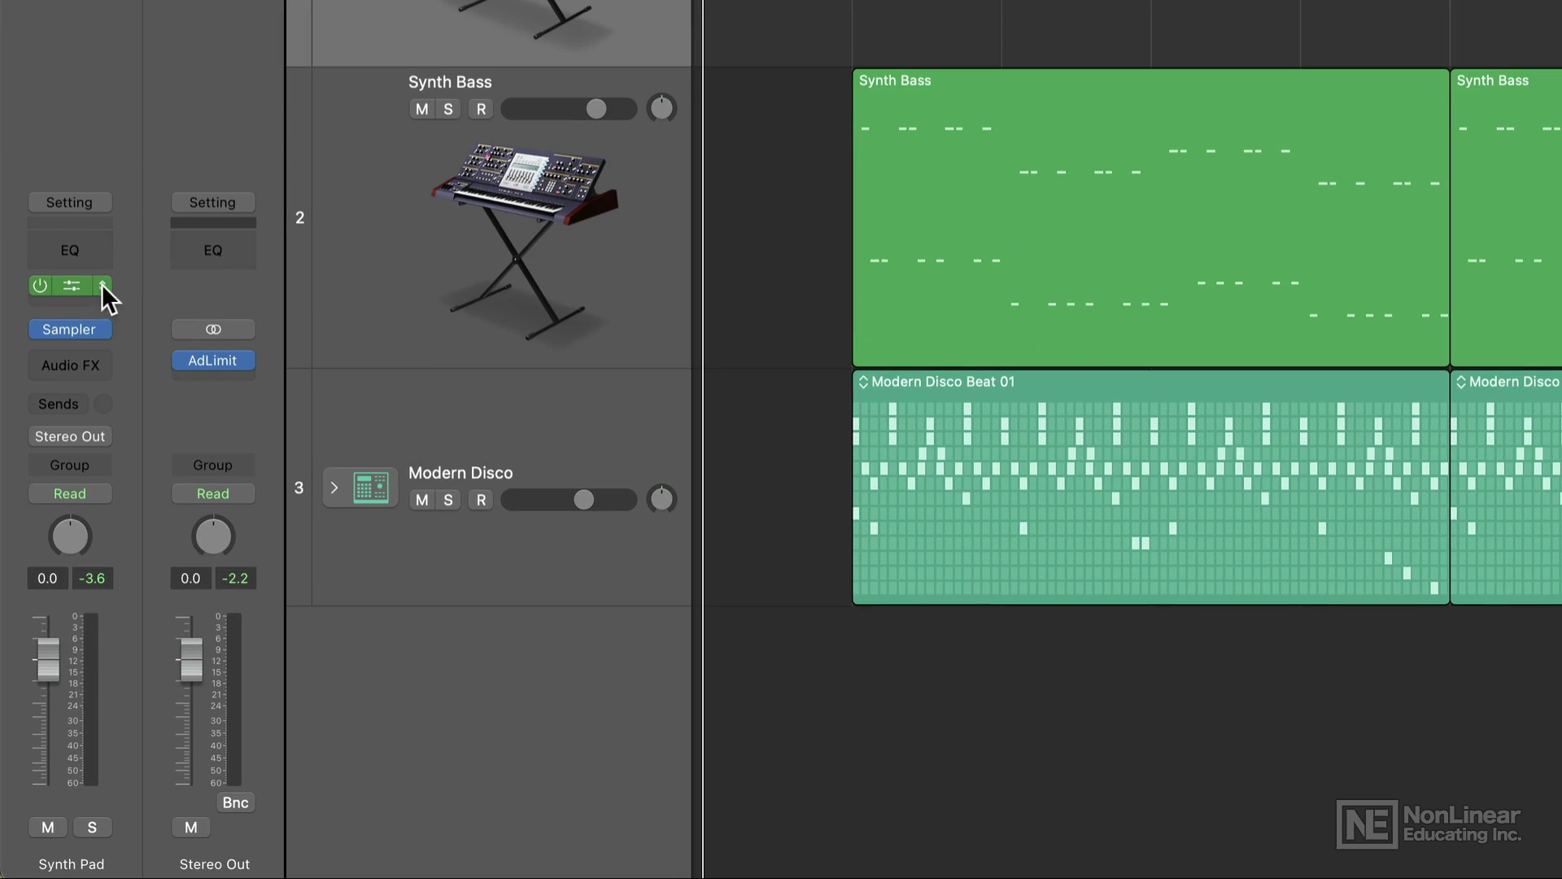
- Record the Chord Trigger output onto Synth Pad from bar 2 and open the new region
left_click(66, 490)
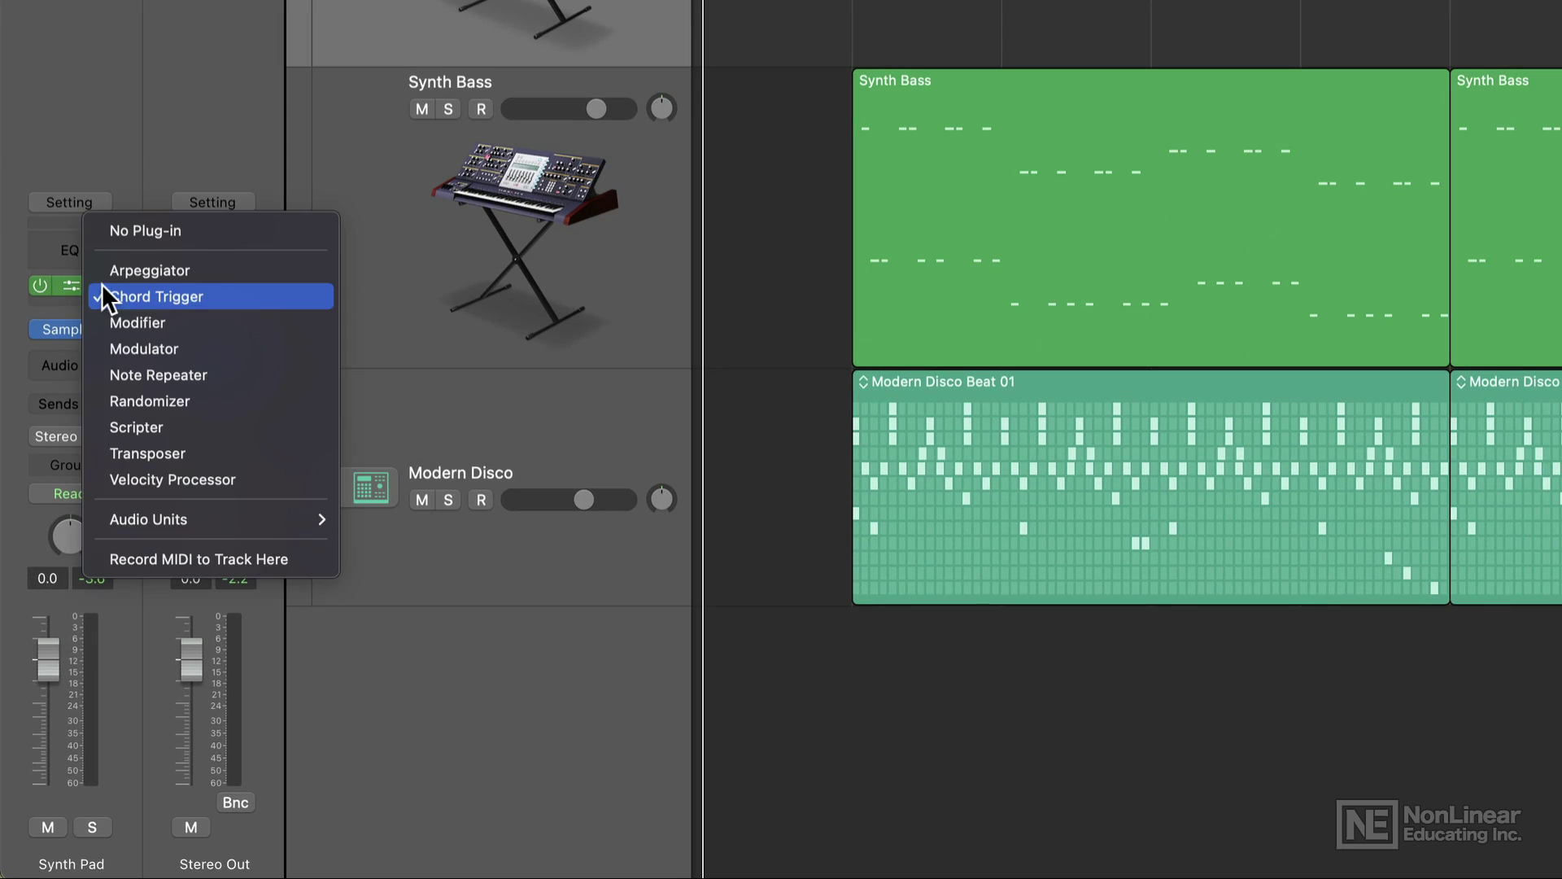
left_click(277, 558)
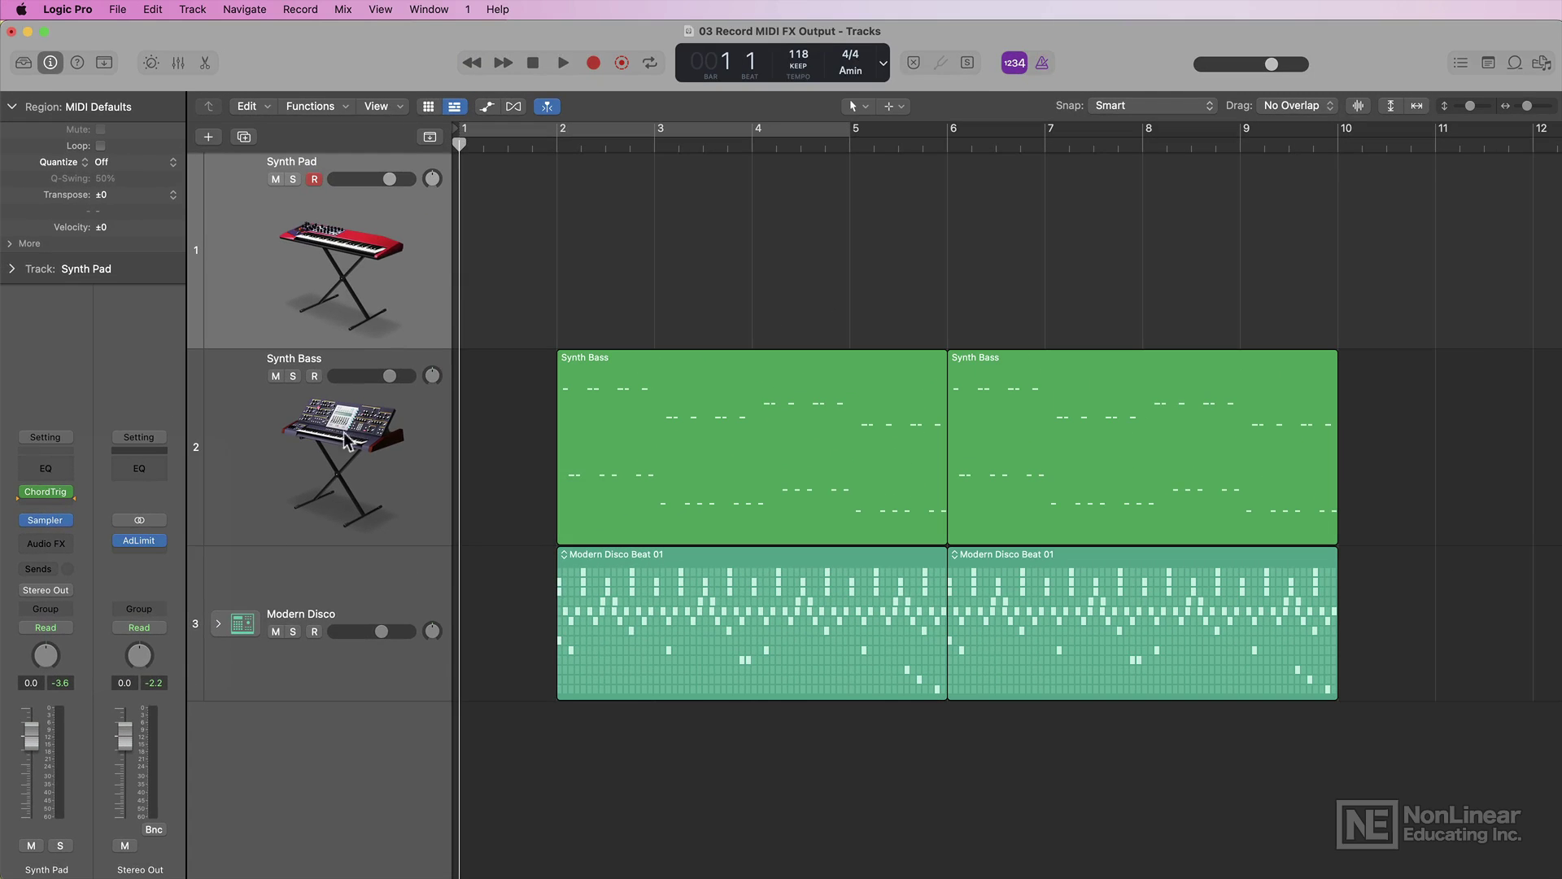
key("r")
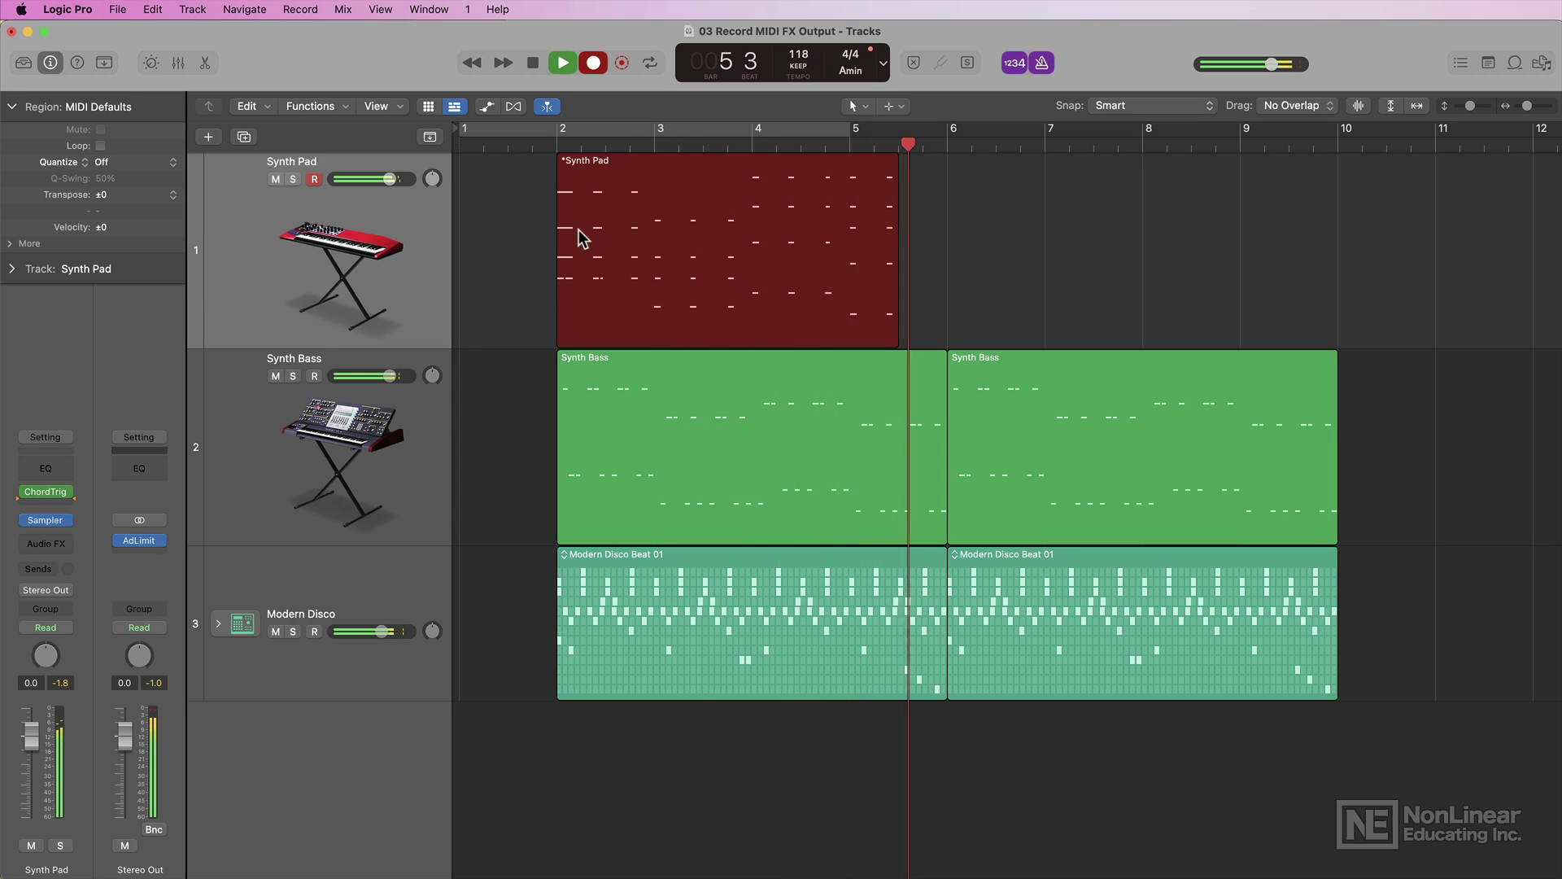
key("space")
double_click(578, 229)
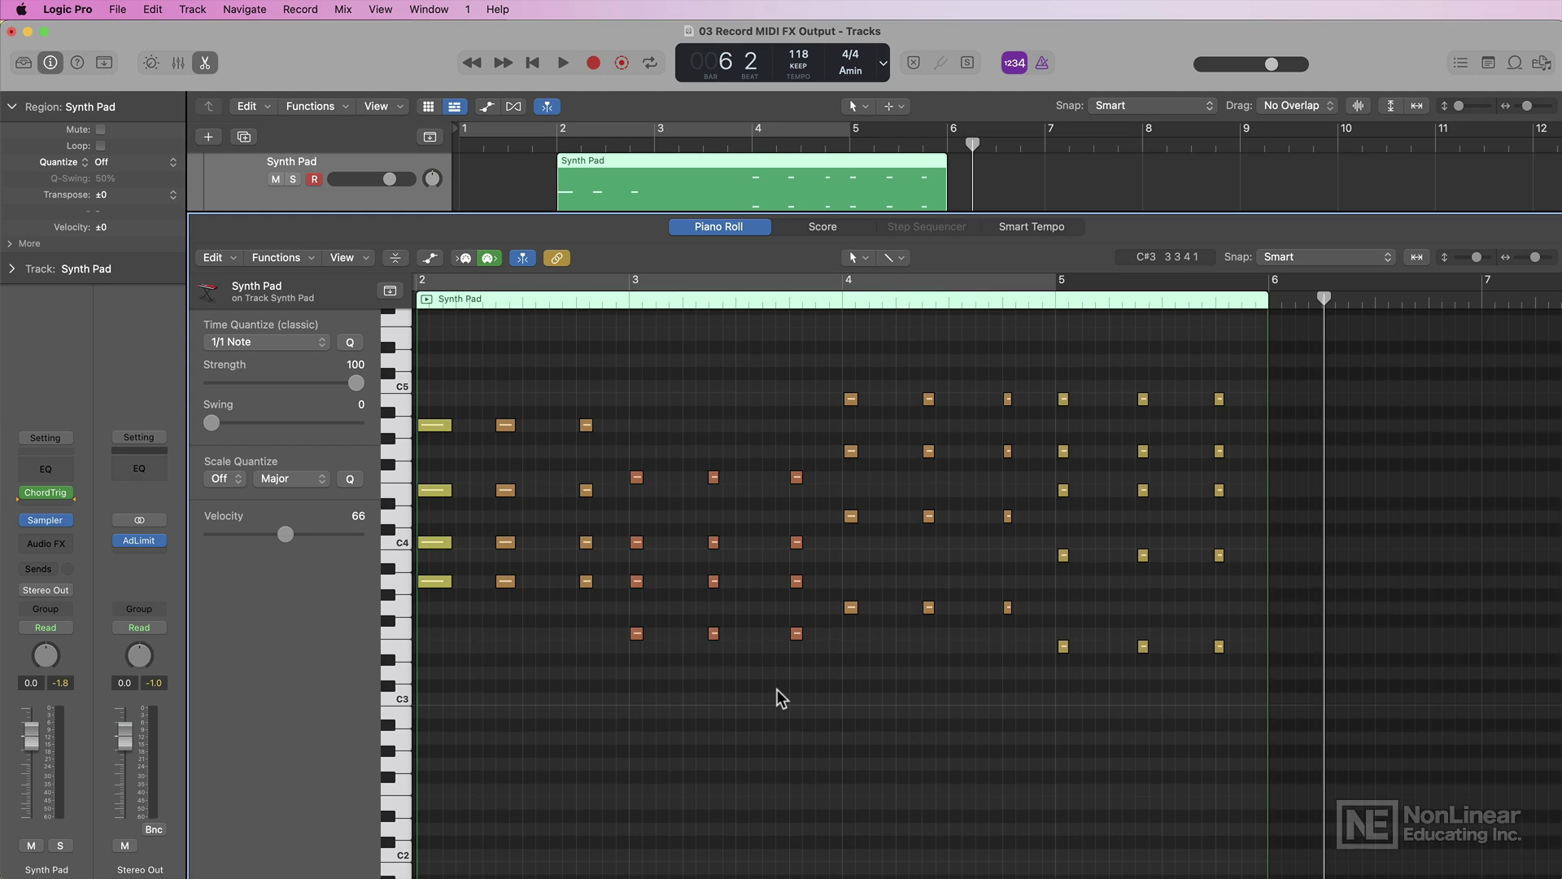
- Quantize all 51 Synth Pad notes to 1/16 Note and close the piano roll
key("super+a")
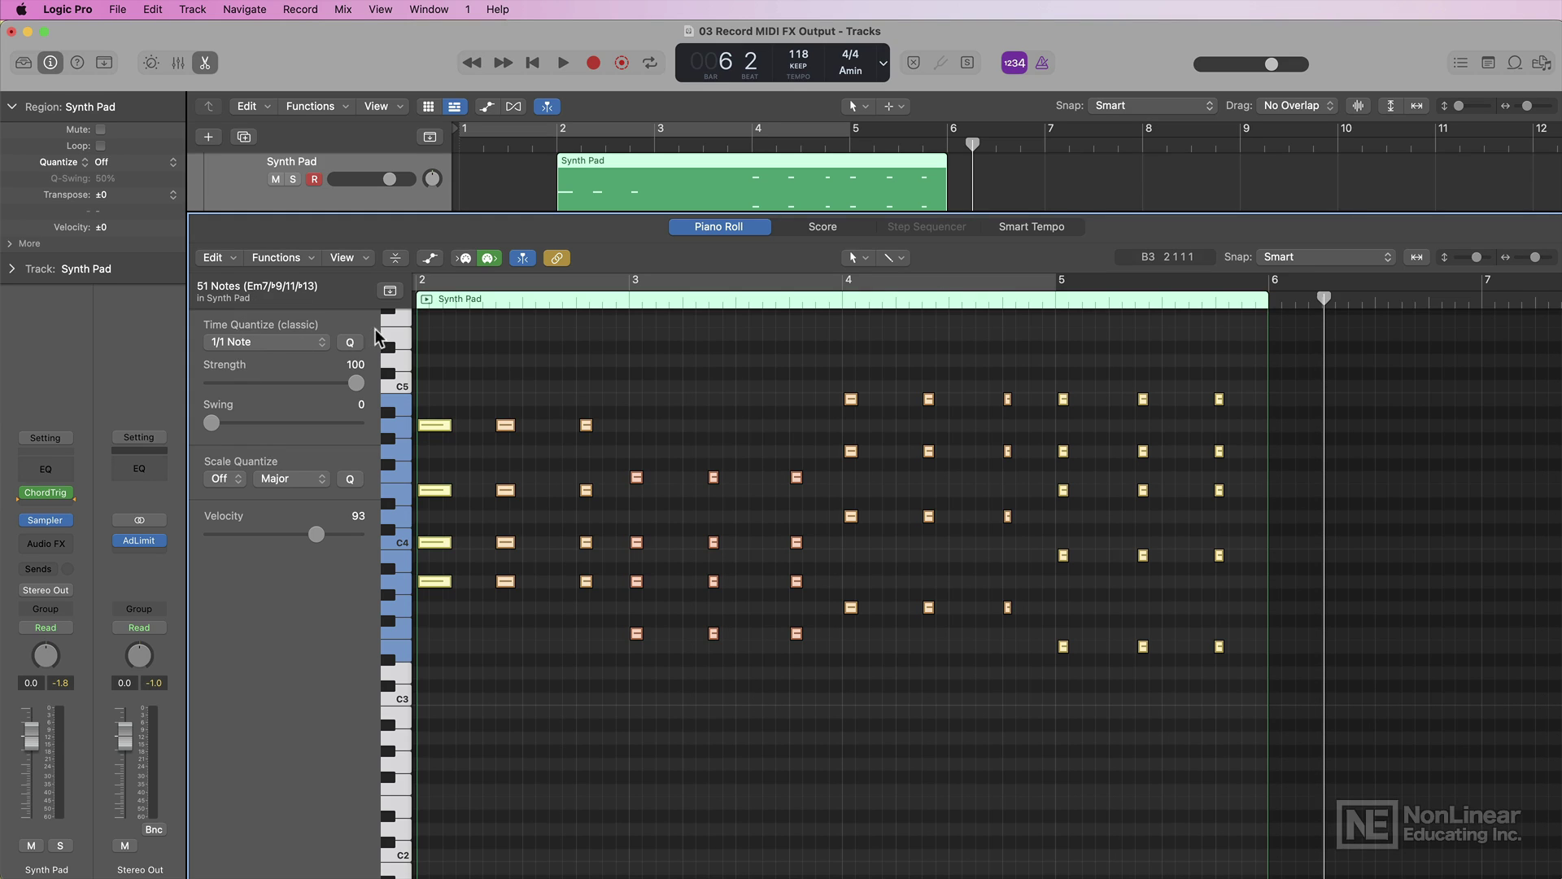
left_click(303, 347)
left_click(293, 411)
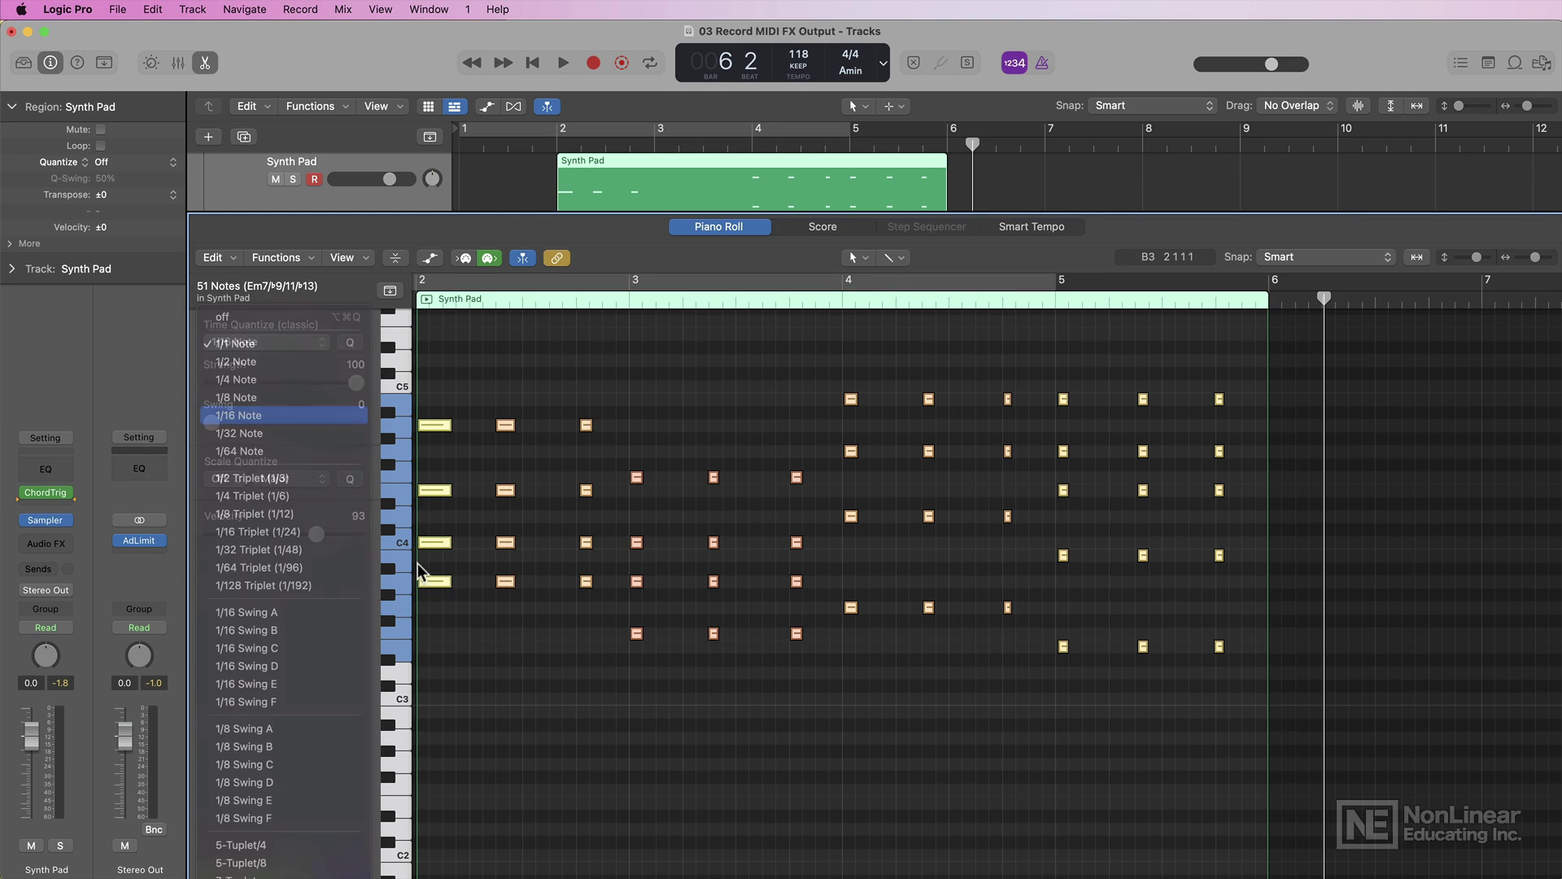
left_click(689, 703)
key("e")
- Repeat the Synth Pad region at bar 6, disarm recording, and play from bar 2
key("super+r")
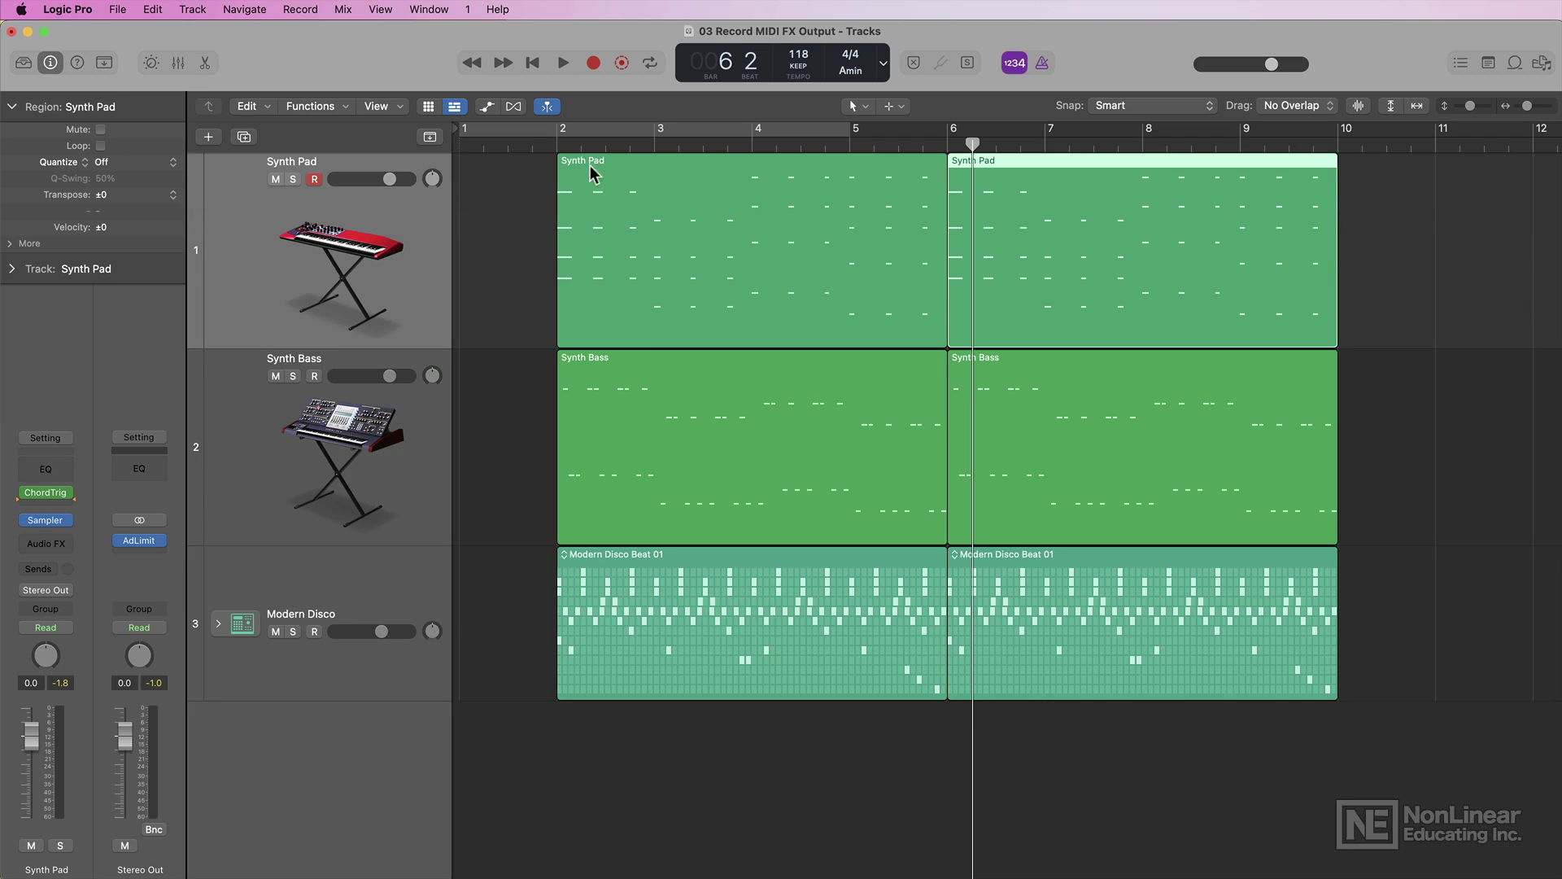
left_click(554, 144)
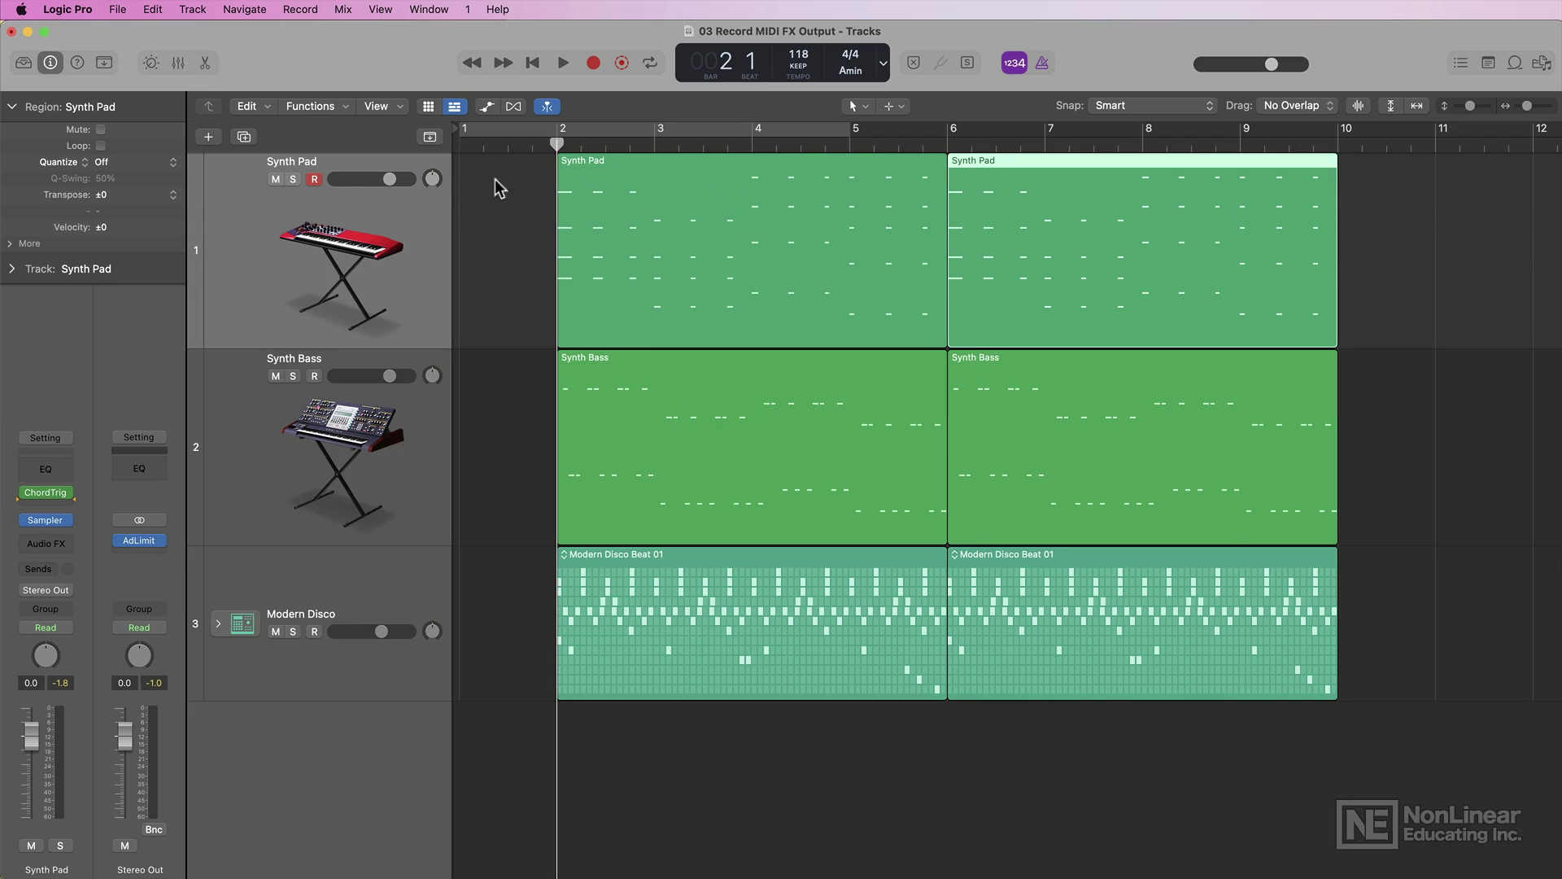
left_click(315, 179)
left_click(484, 227)
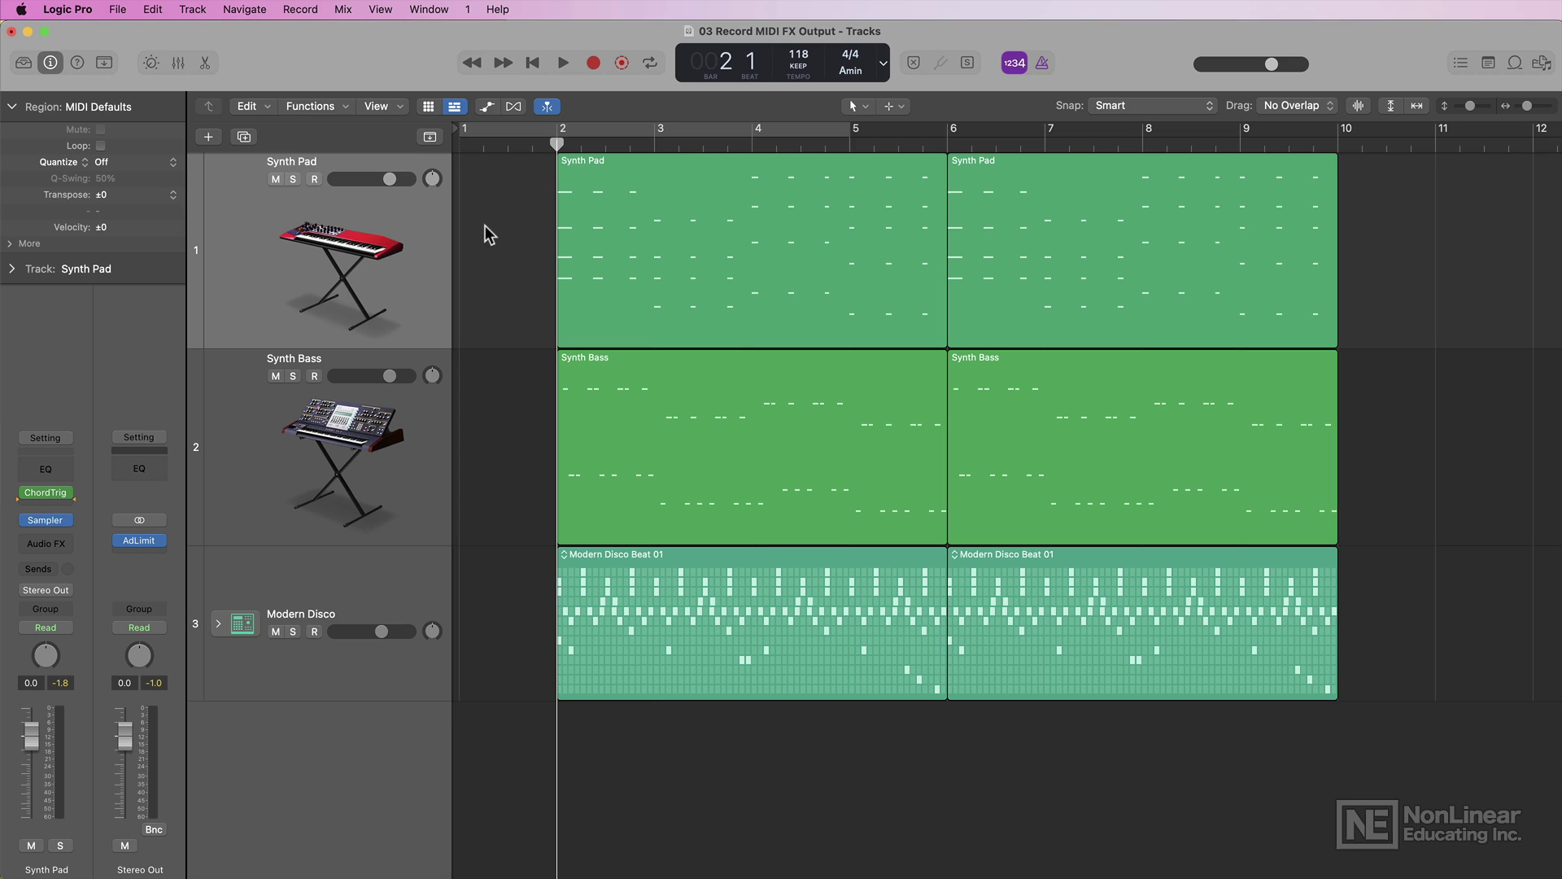
key("space")
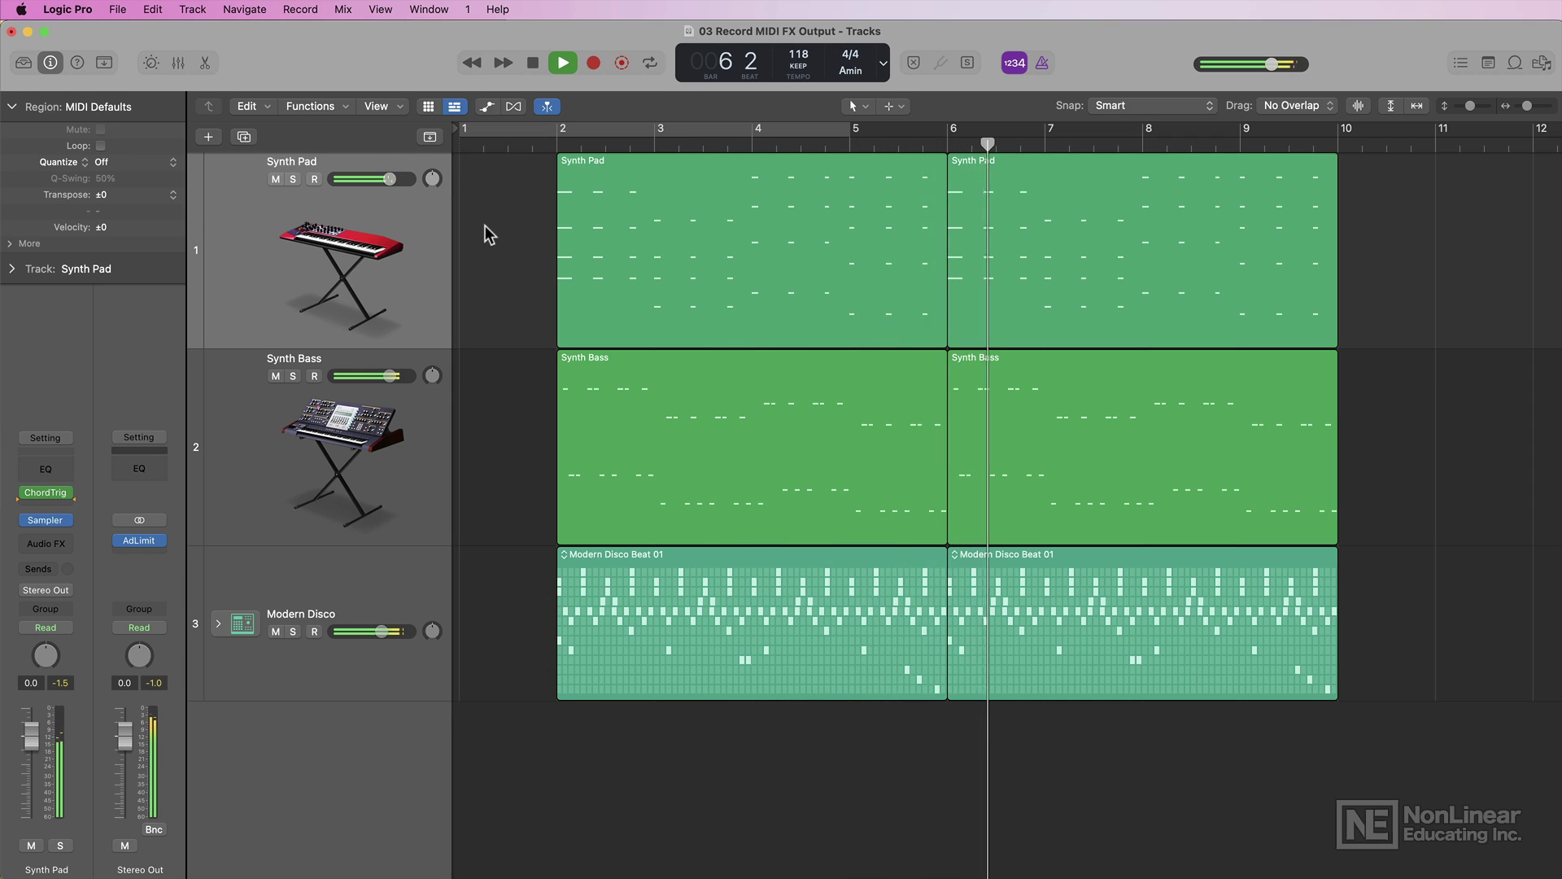
key("space")
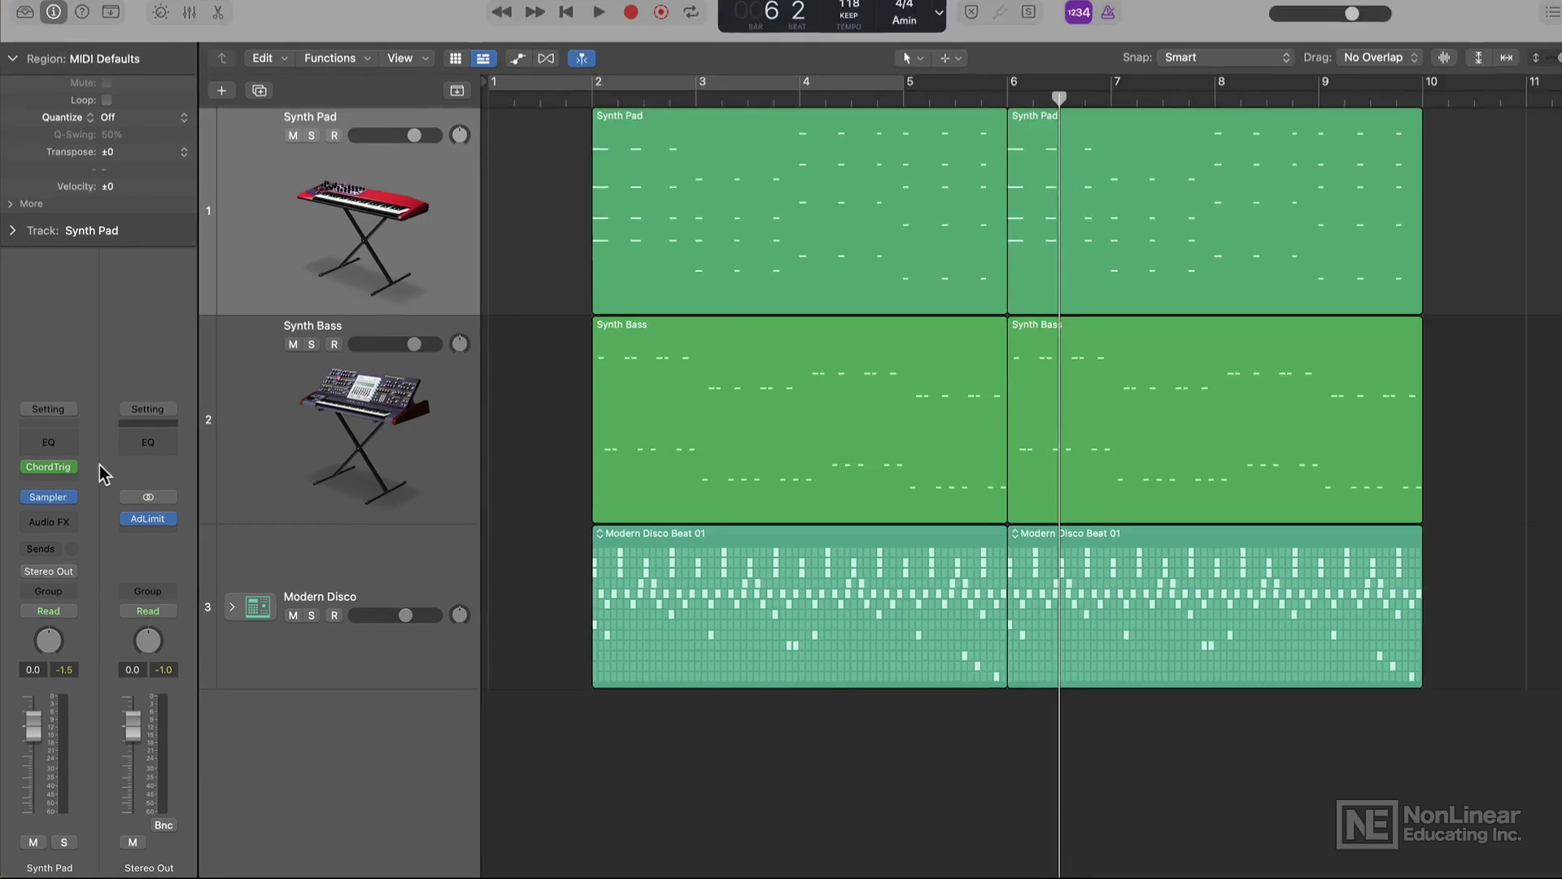
- Add a Velocity Processor after Chord Trigger in Value/Range mode with a fixed velocity of 96
mouse_move(65, 492)
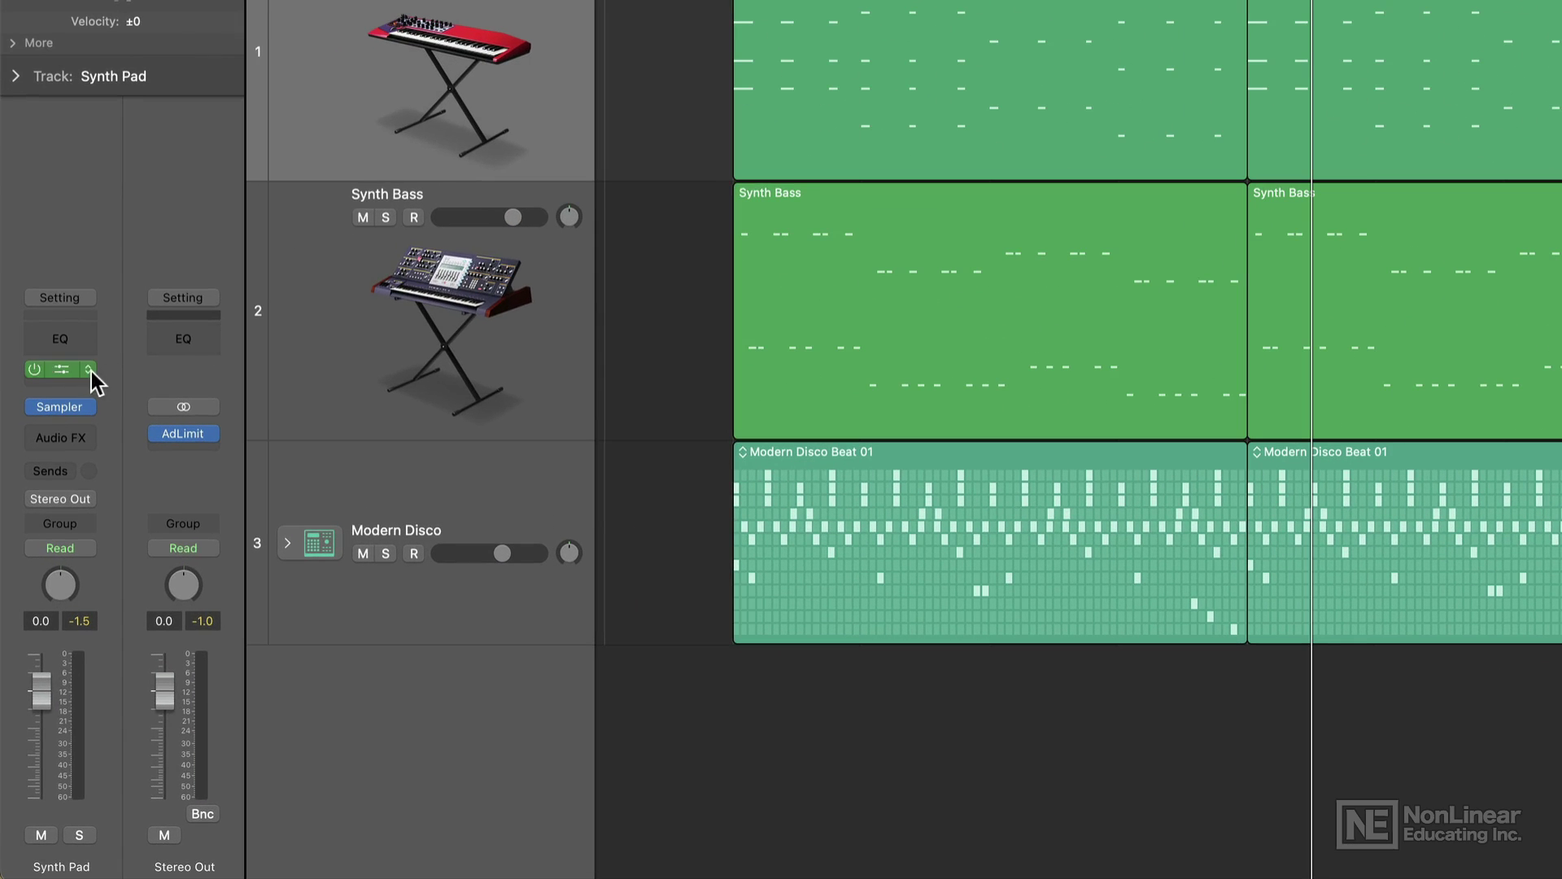
left_click(86, 379)
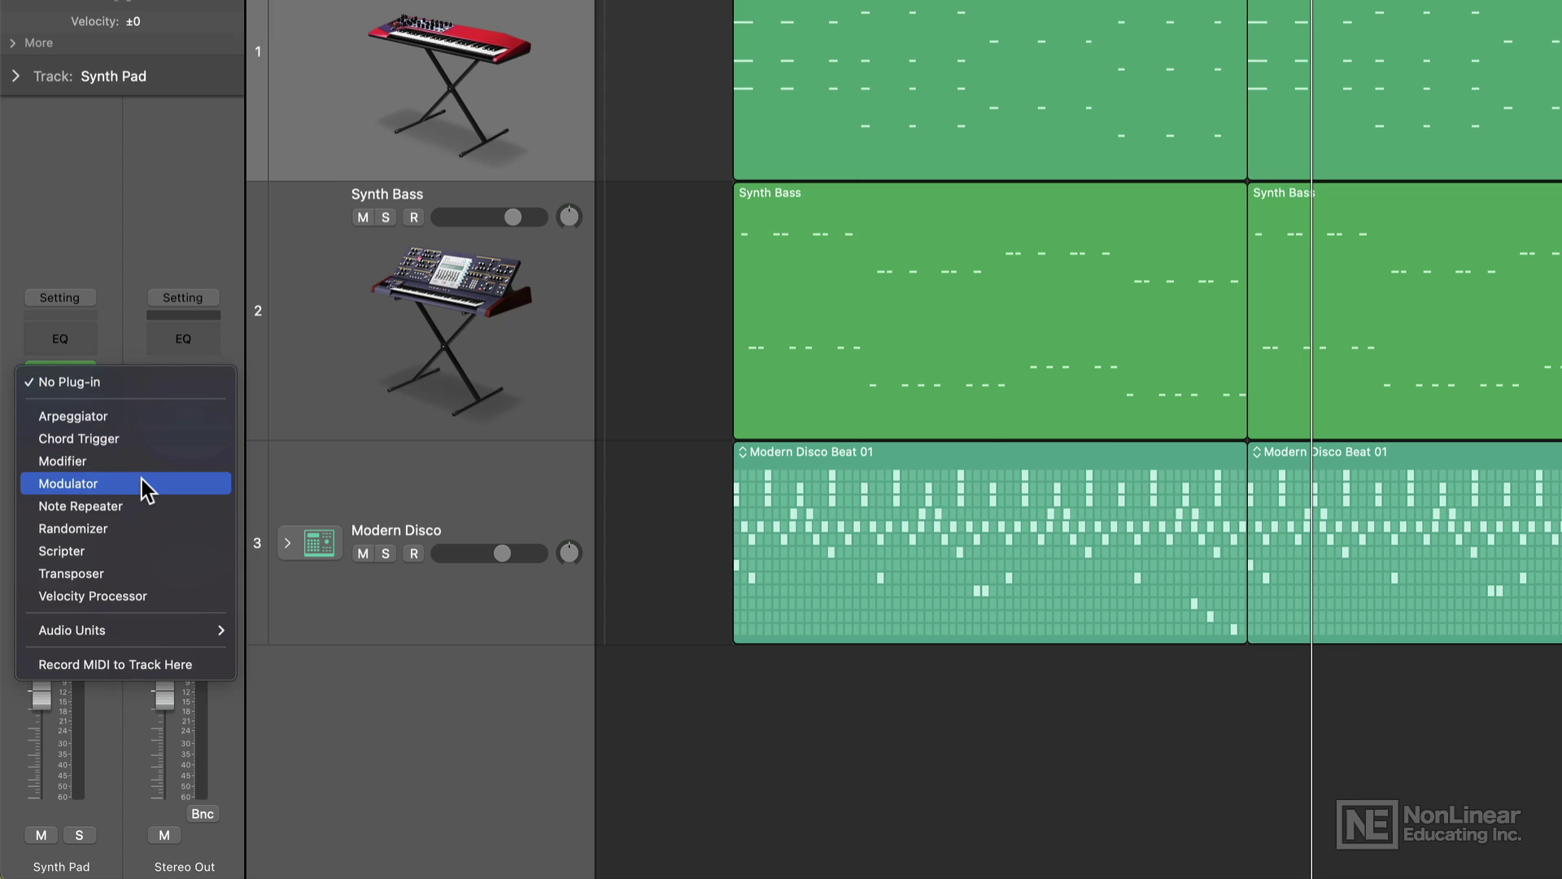
left_click(145, 591)
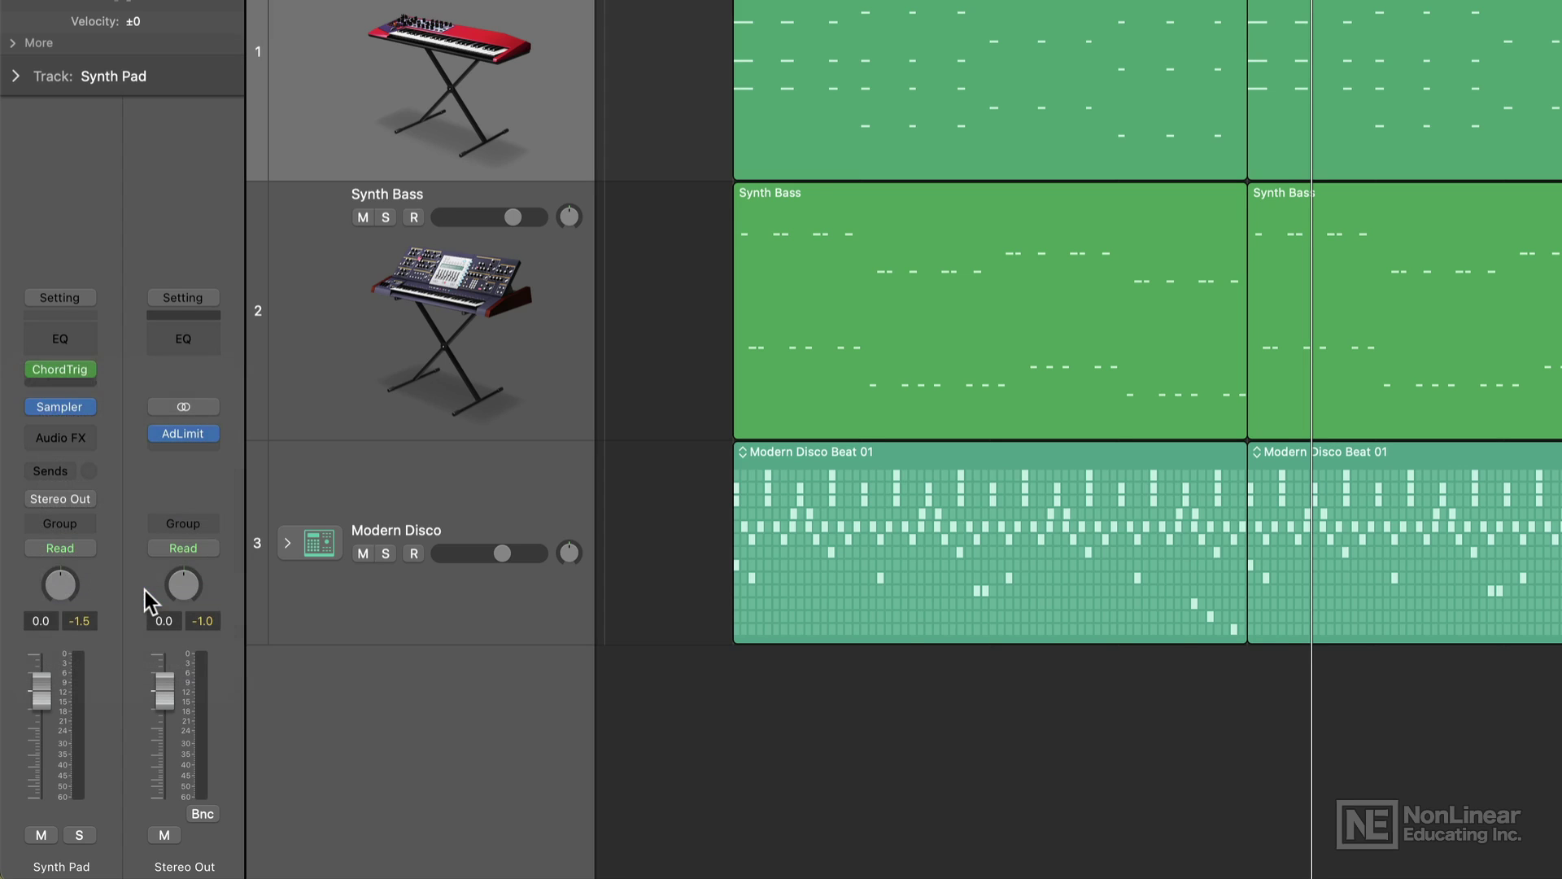
left_click(1067, 232)
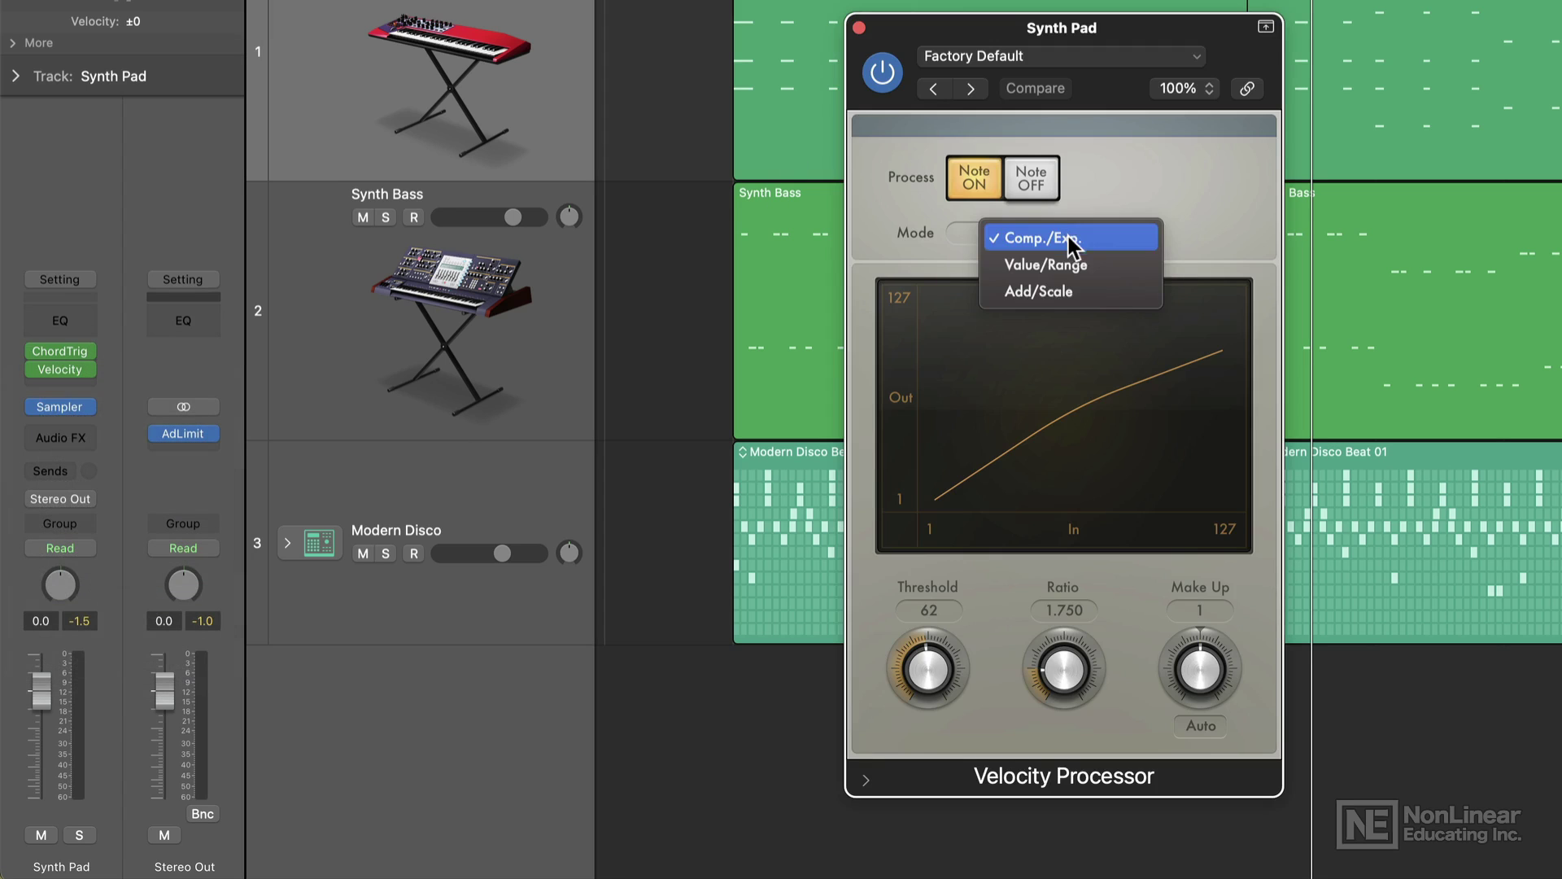
left_click(1045, 264)
left_click_drag(1005, 415, 1128, 462)
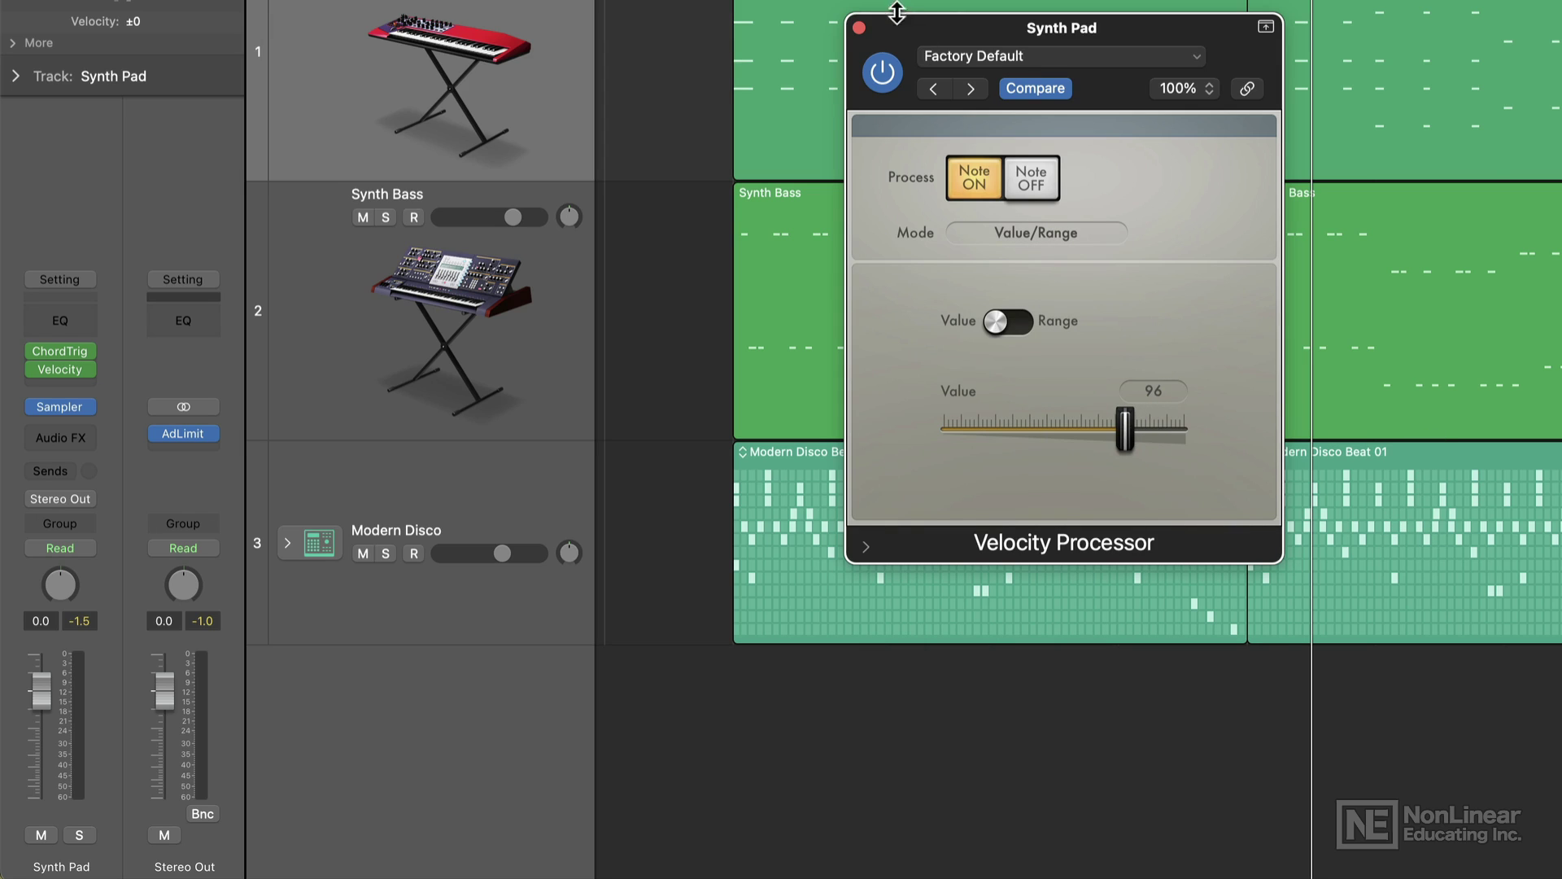
left_click(859, 28)
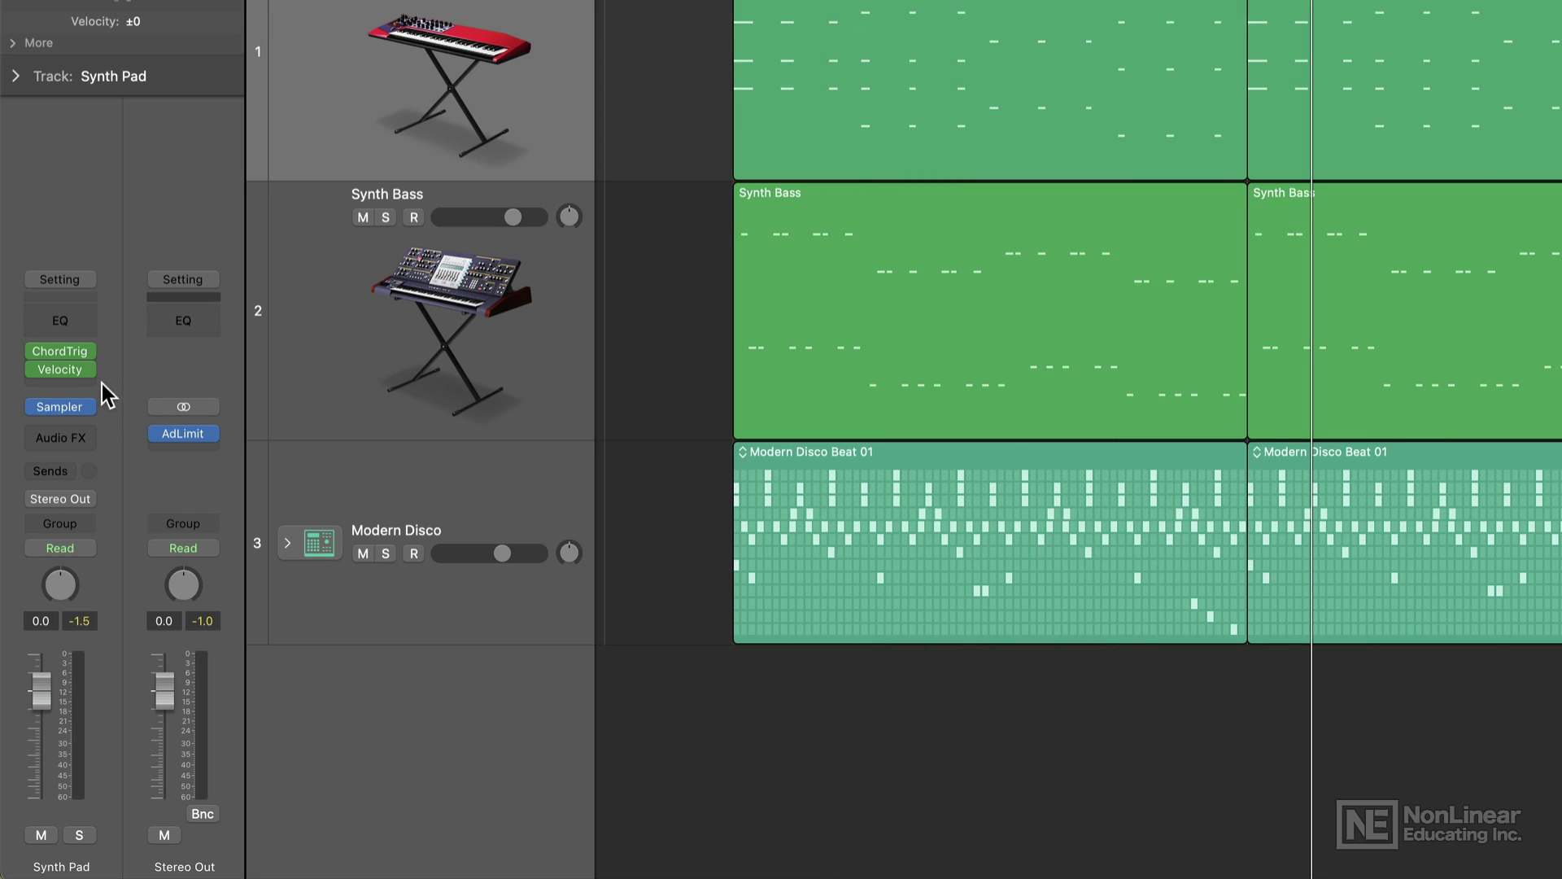
- Insert an Arpeggiator below the Velocity Processor and enable Record MIDI to Track Here on it
left_click(103, 388)
left_click(198, 419)
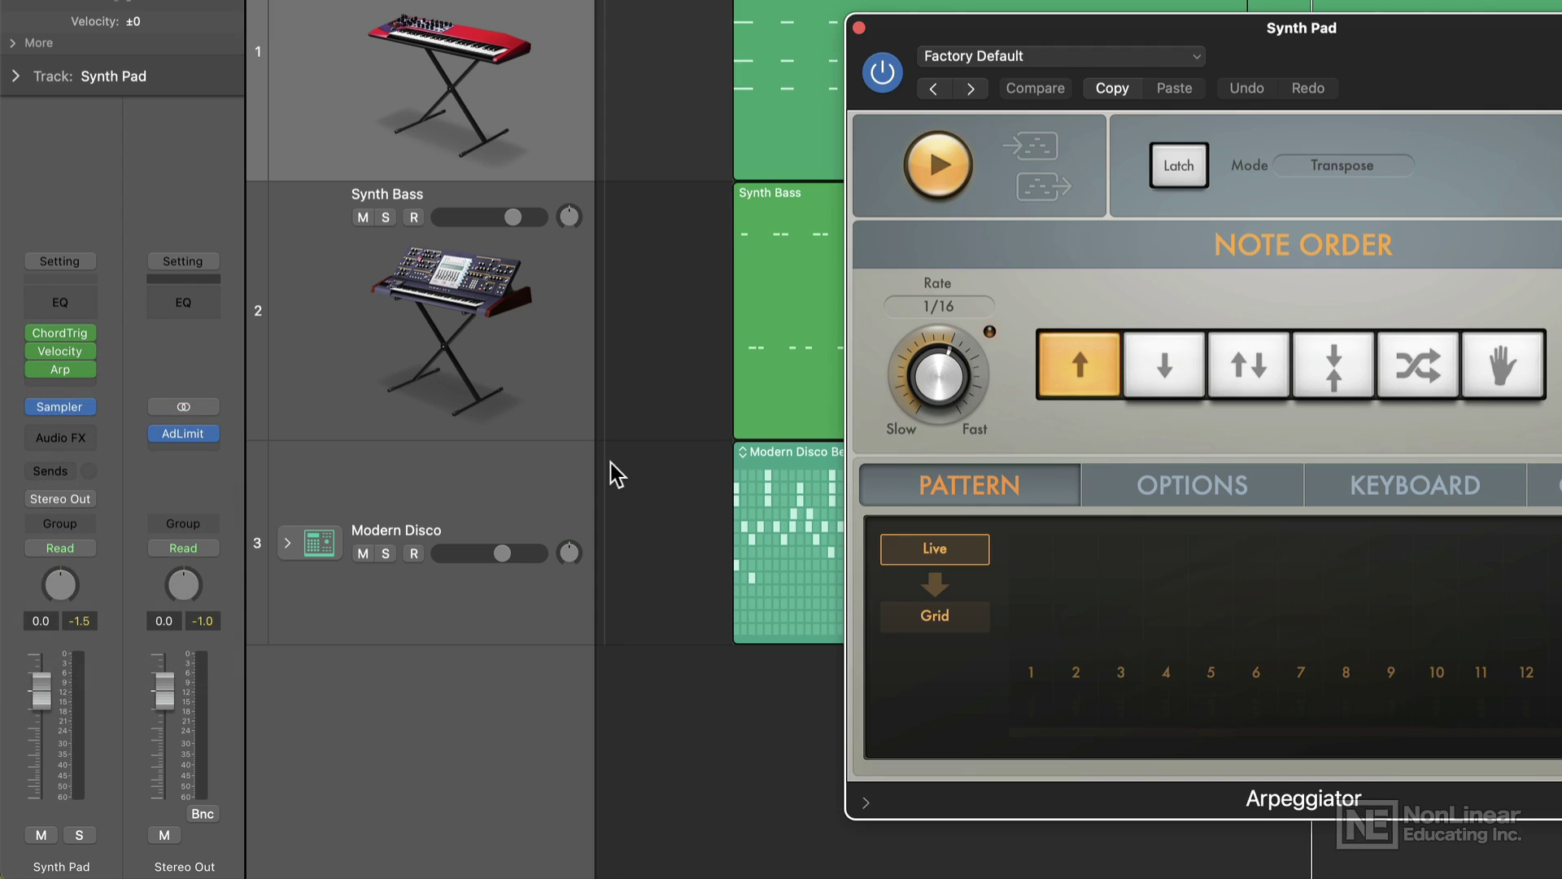
left_click(859, 28)
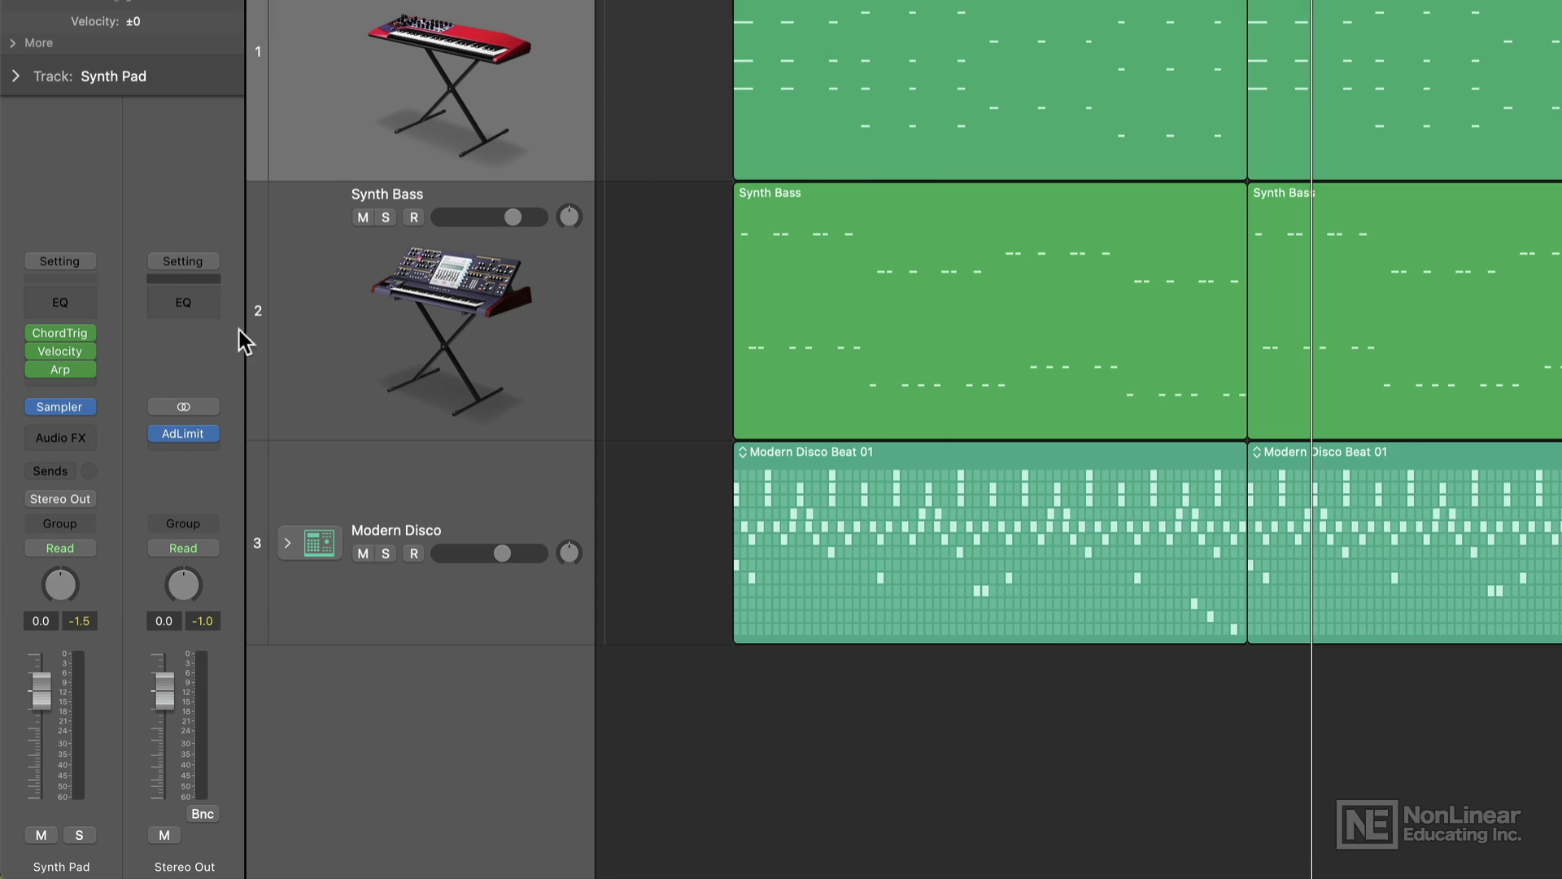
left_click(85, 368)
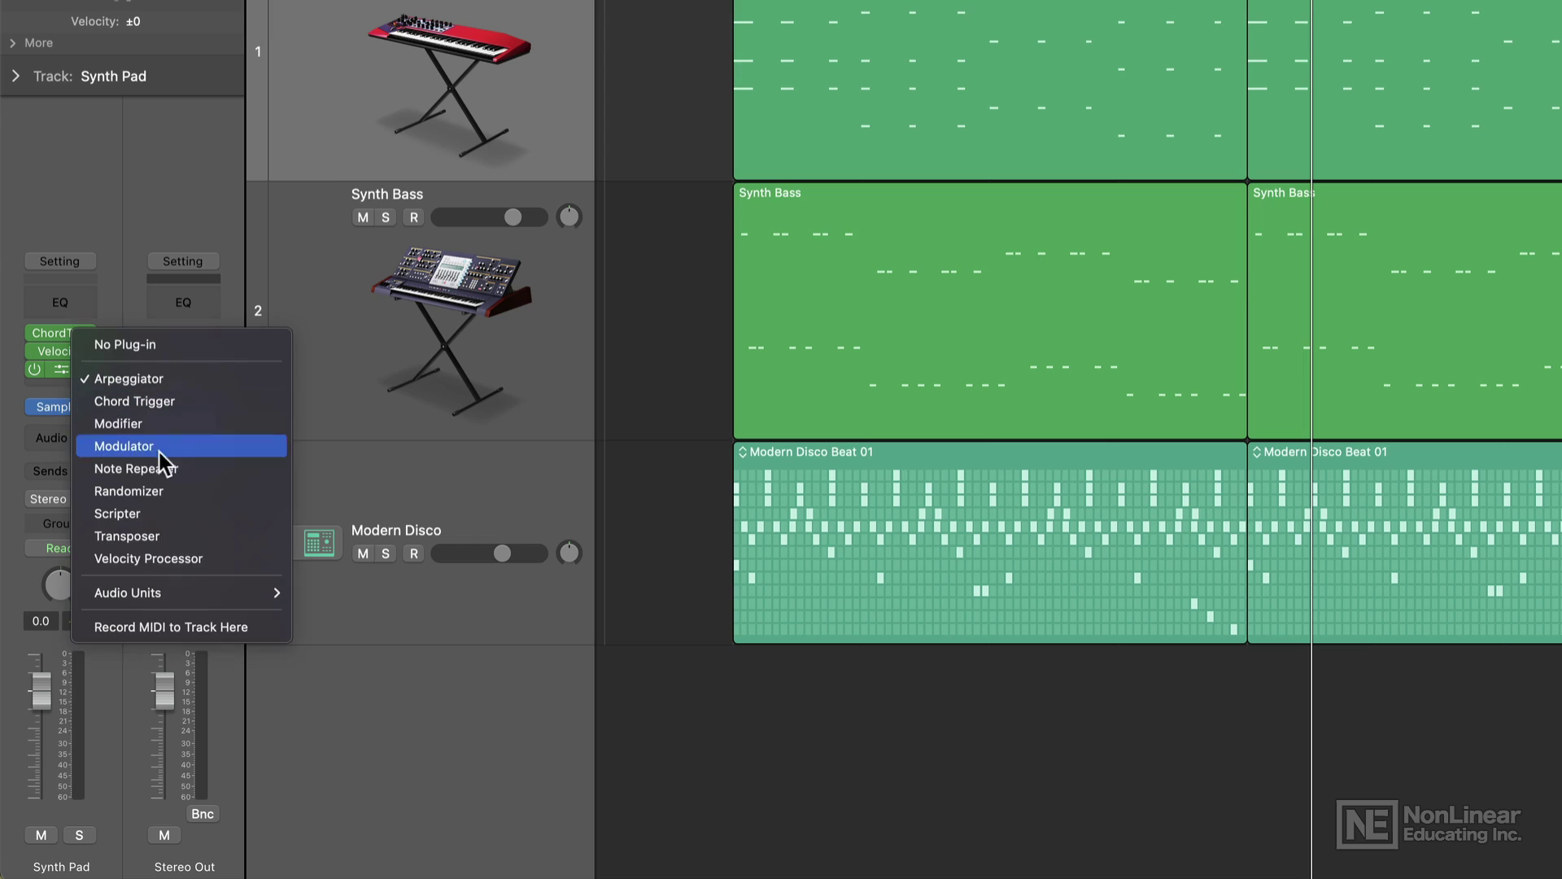
left_click(187, 623)
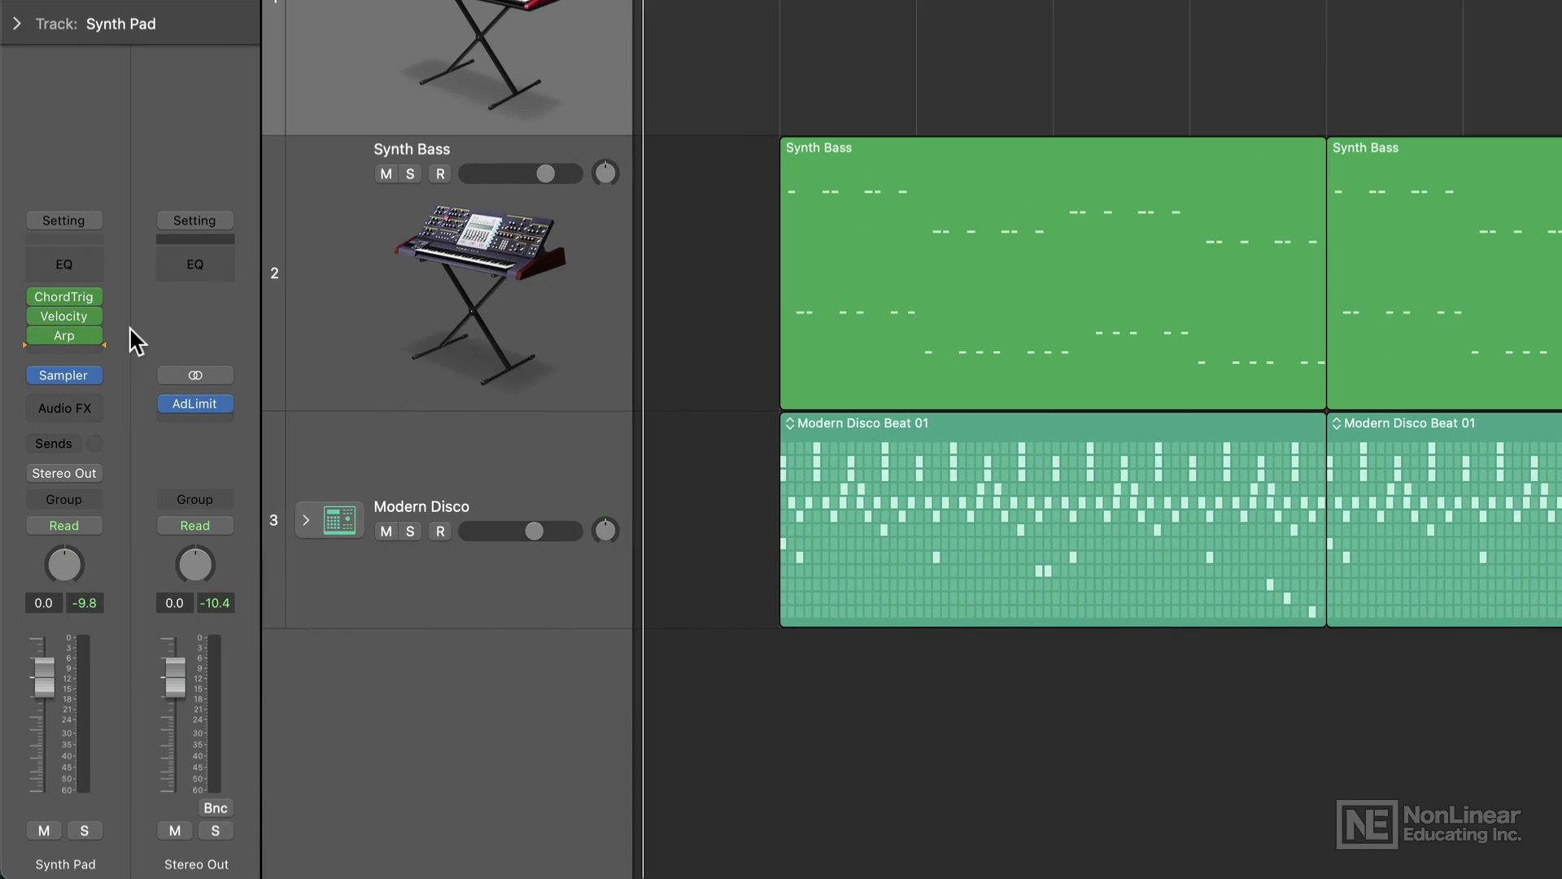
- Turn off Record MIDI to Track Here on the Arpeggiator and enable it on the Velocity Processor
left_click(91, 336)
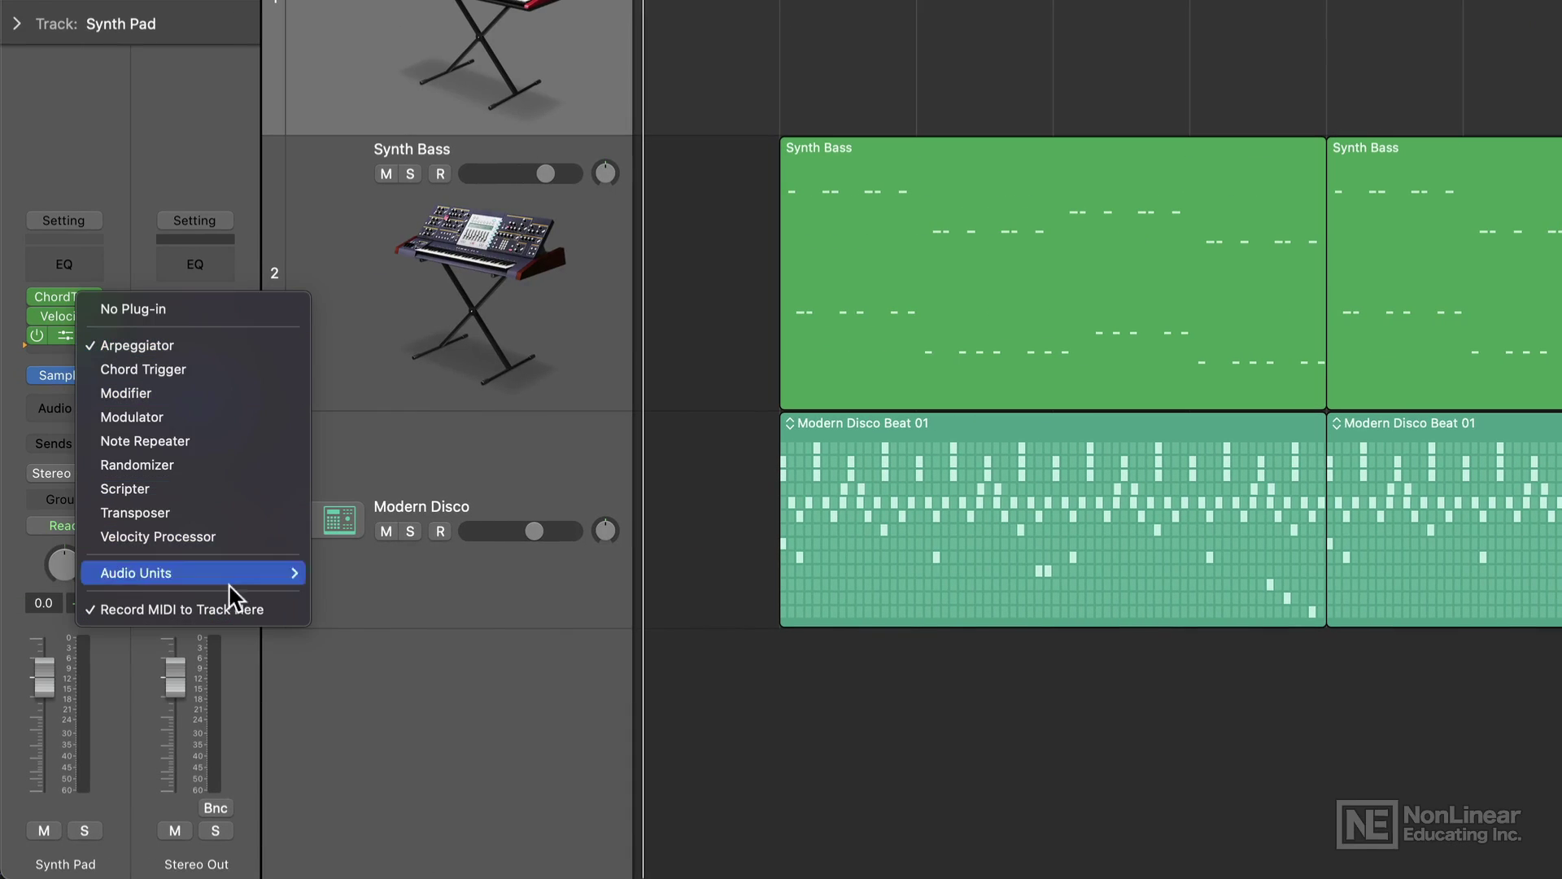
left_click(228, 609)
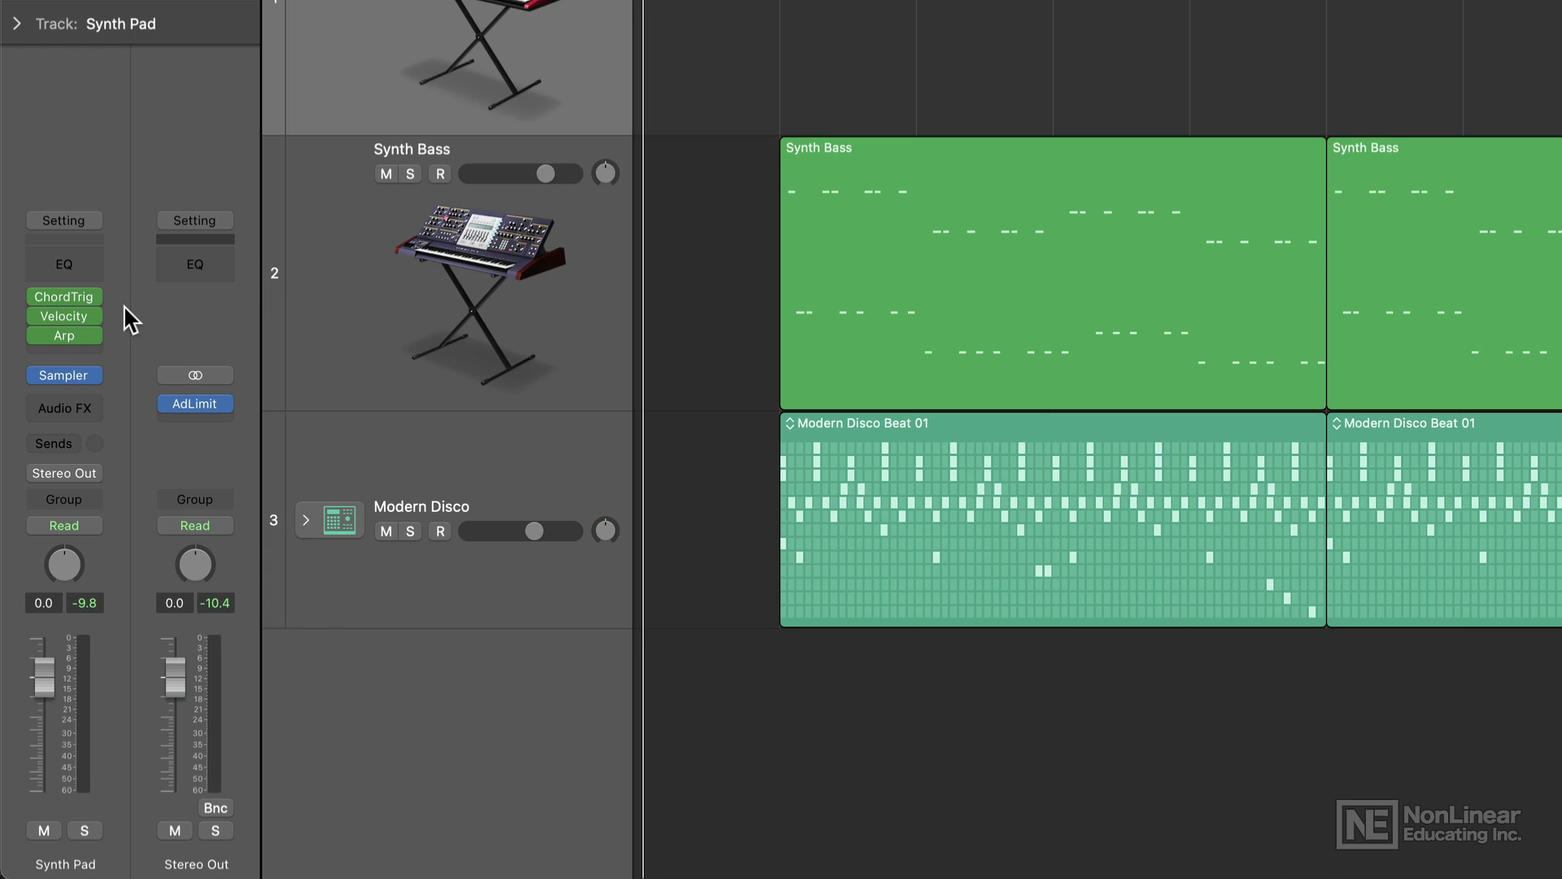
left_click(96, 298)
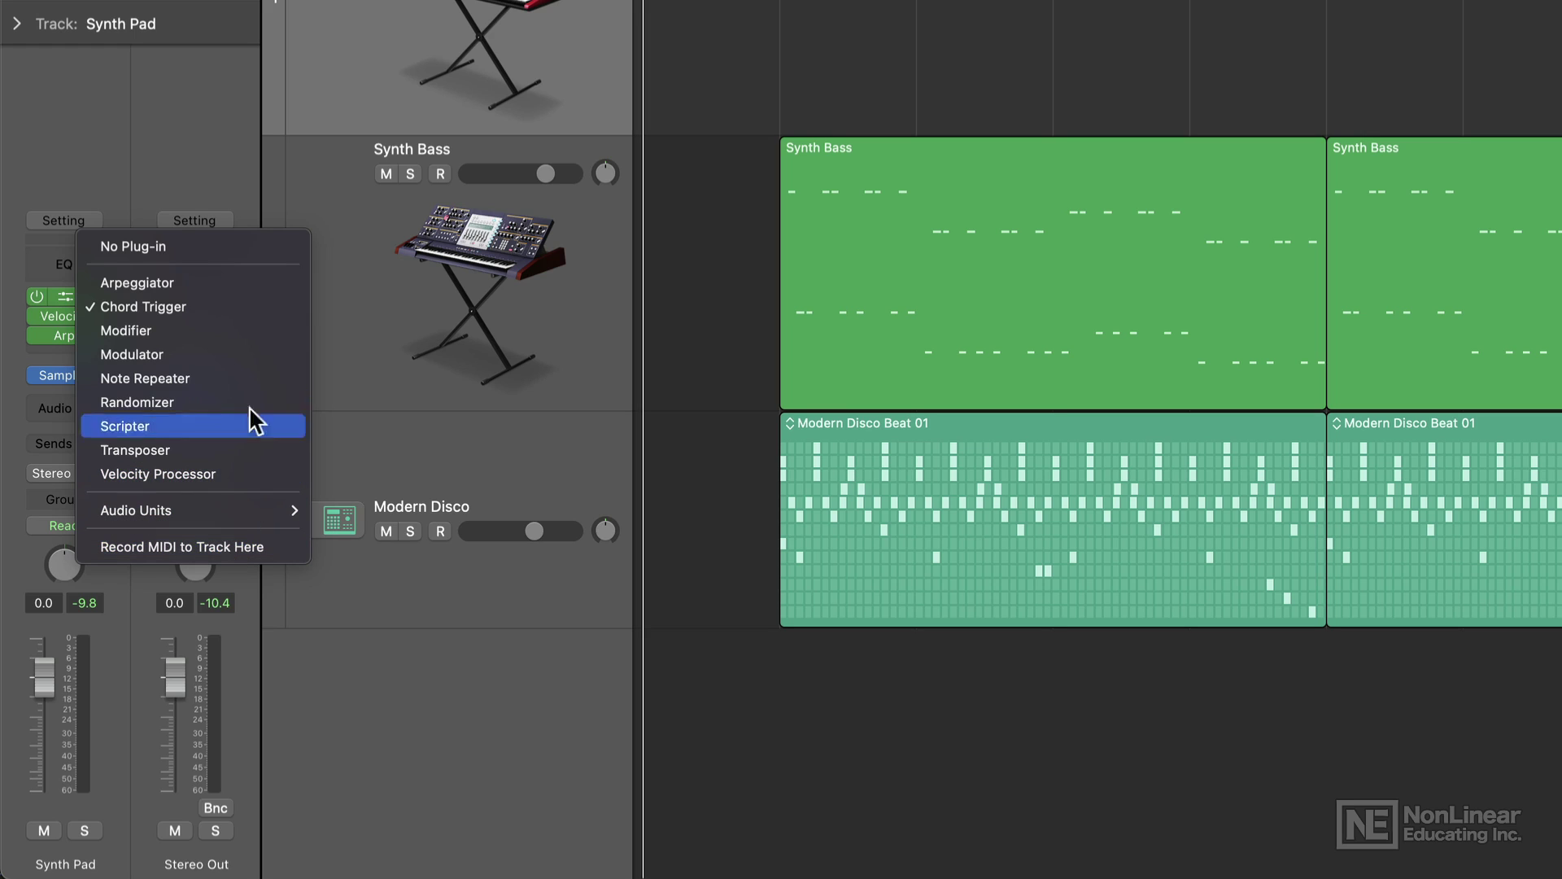
left_click(152, 162)
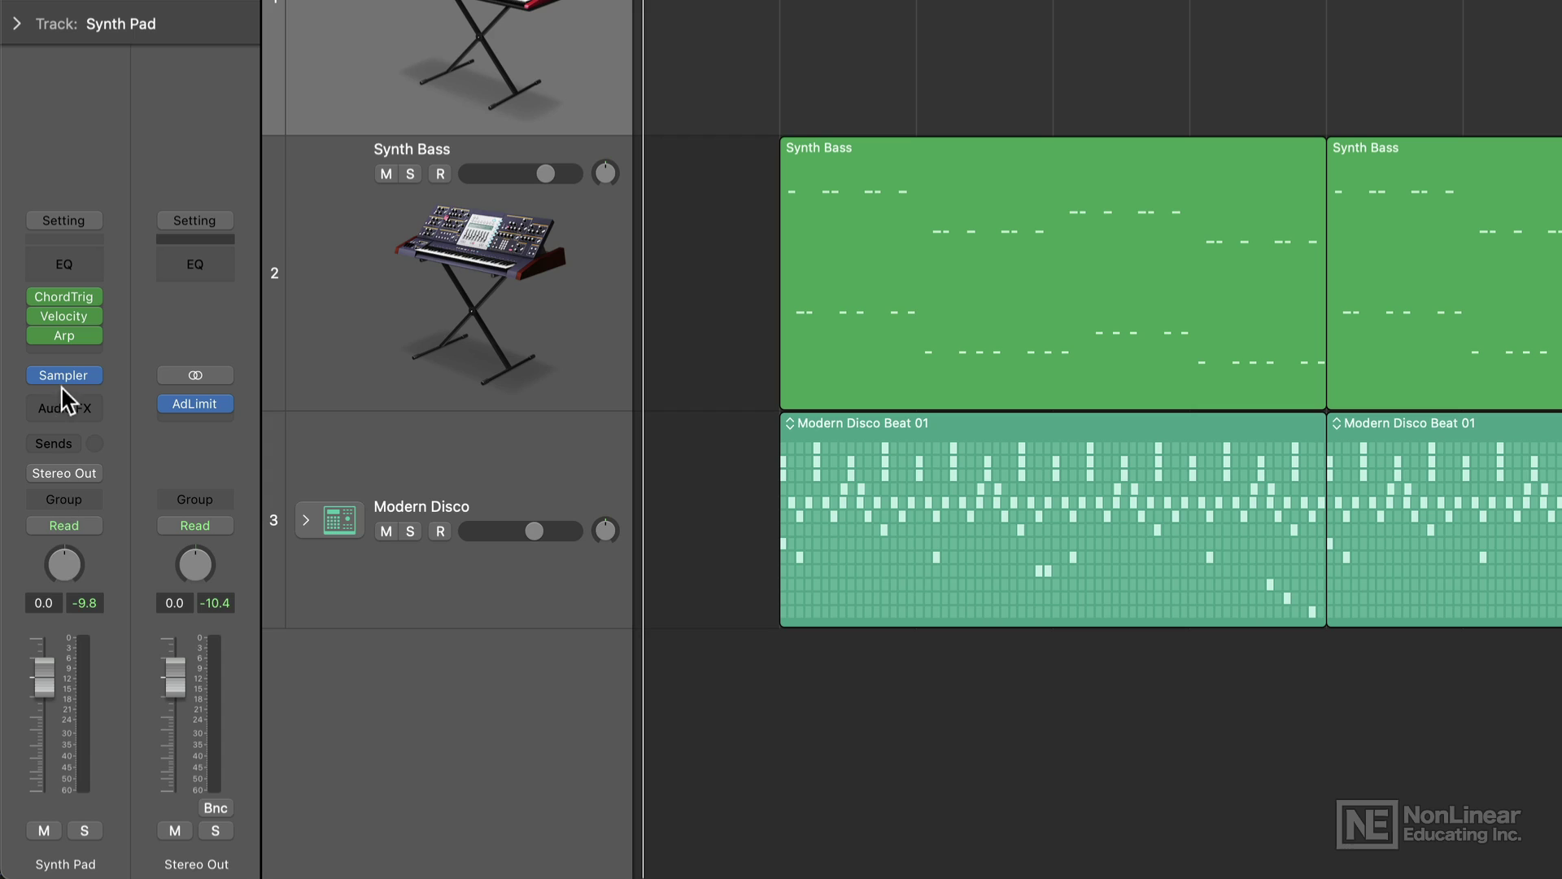
left_click(90, 315)
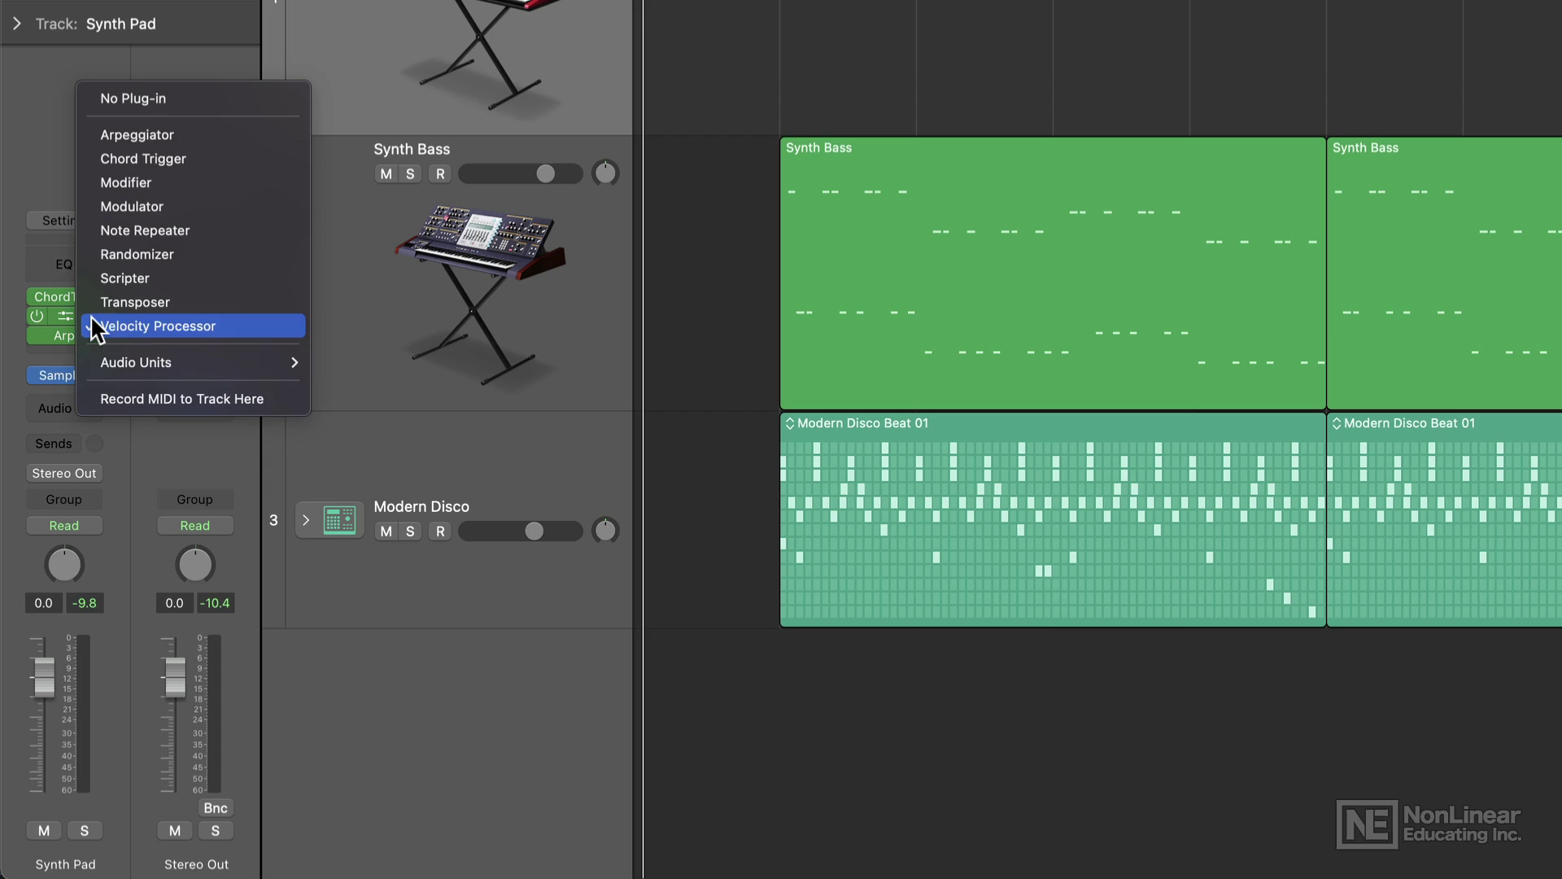
left_click(199, 399)
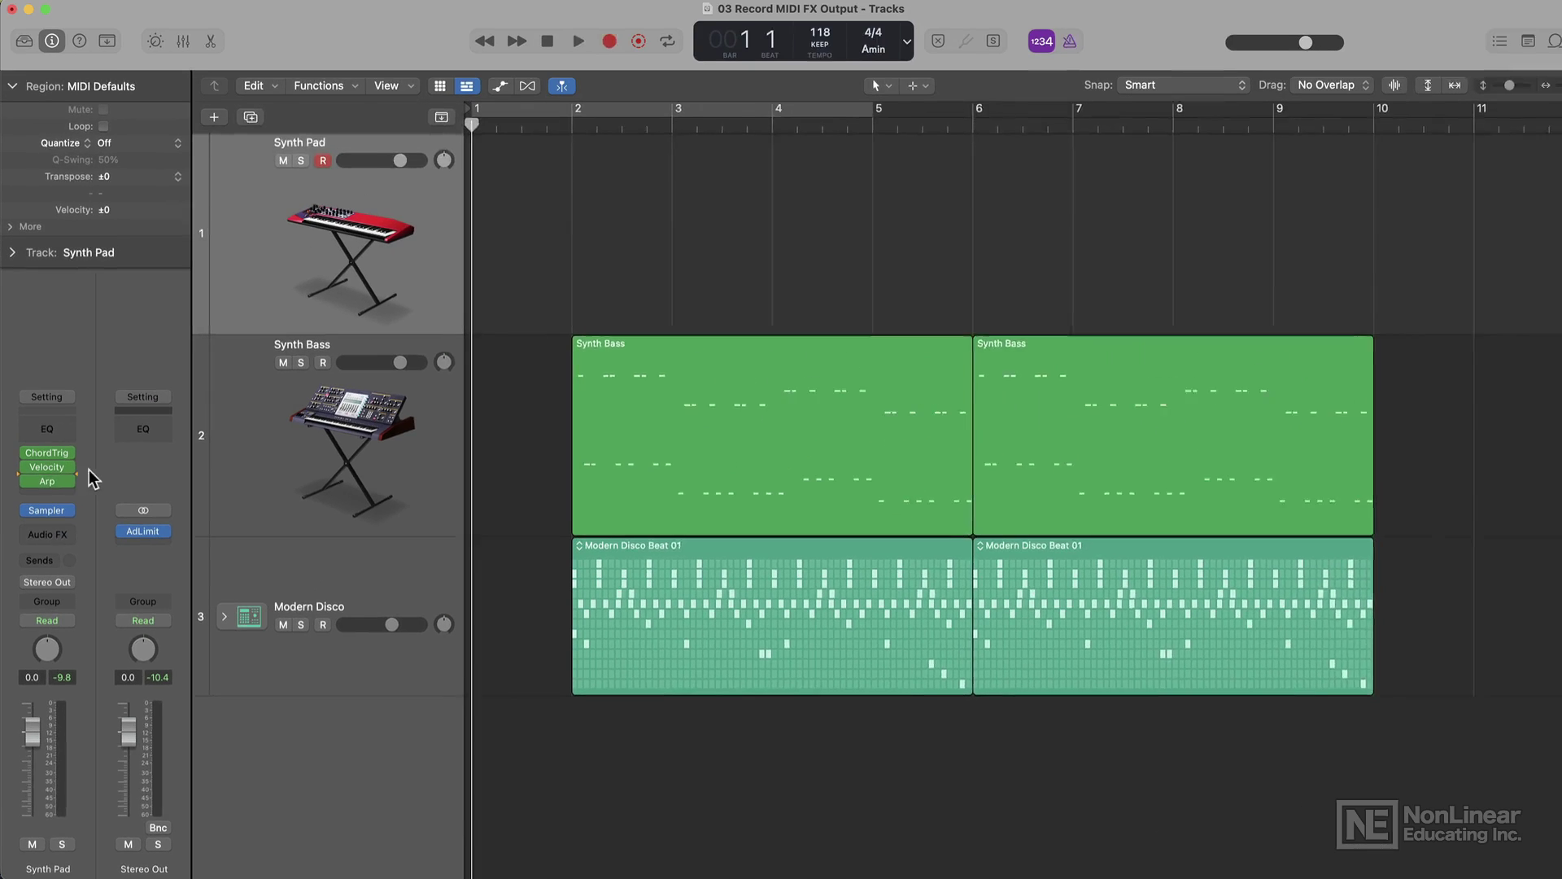
- Record the Synth Pad chord part from bar 1 to about bar 7, then stop
key("r")
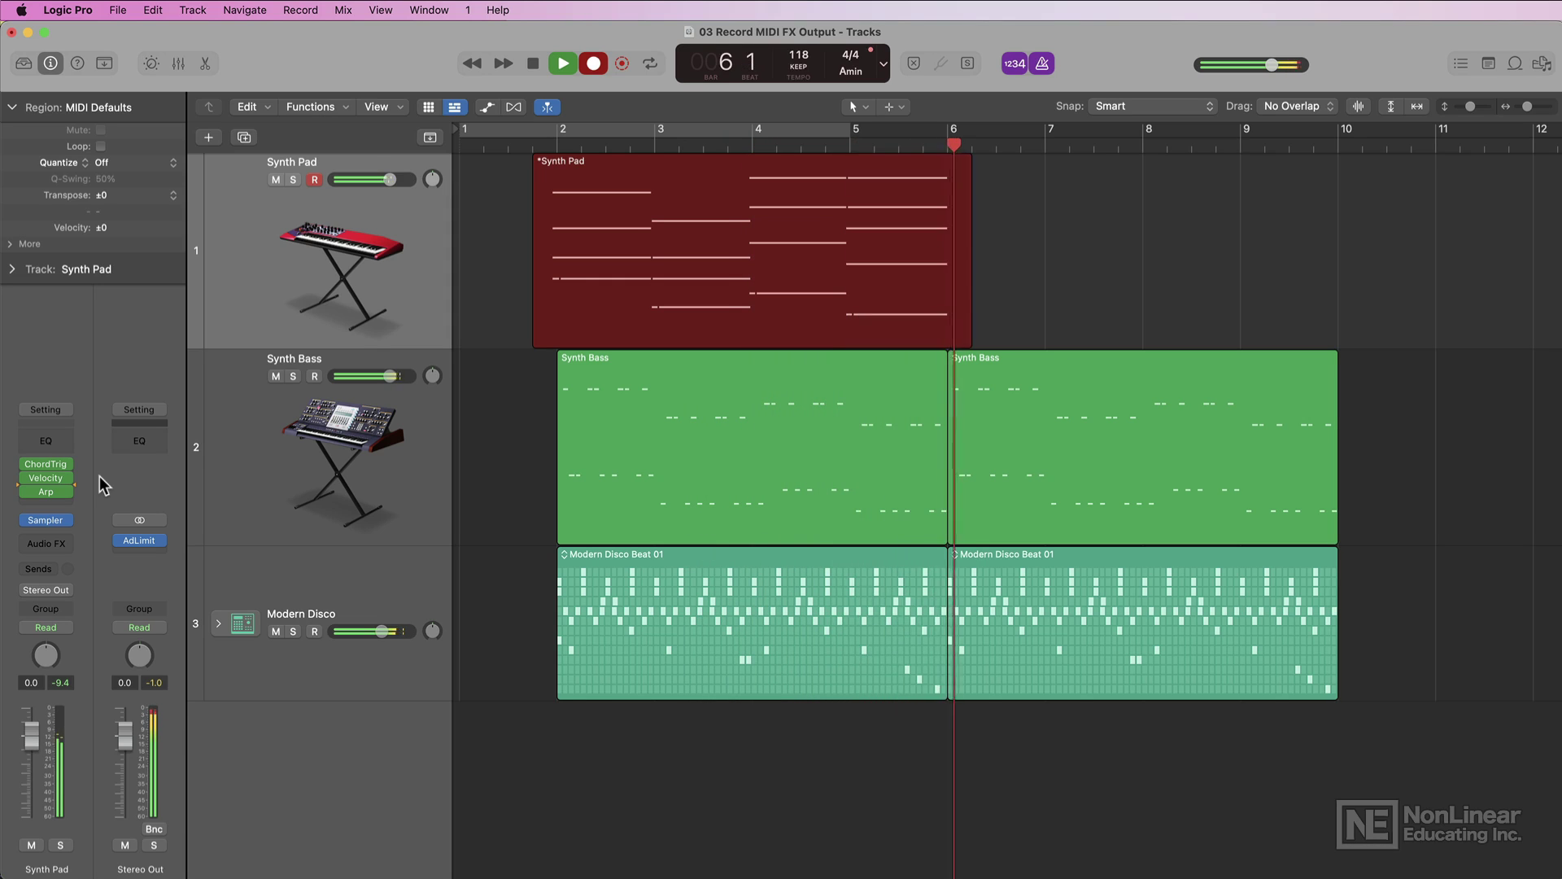
key("space")
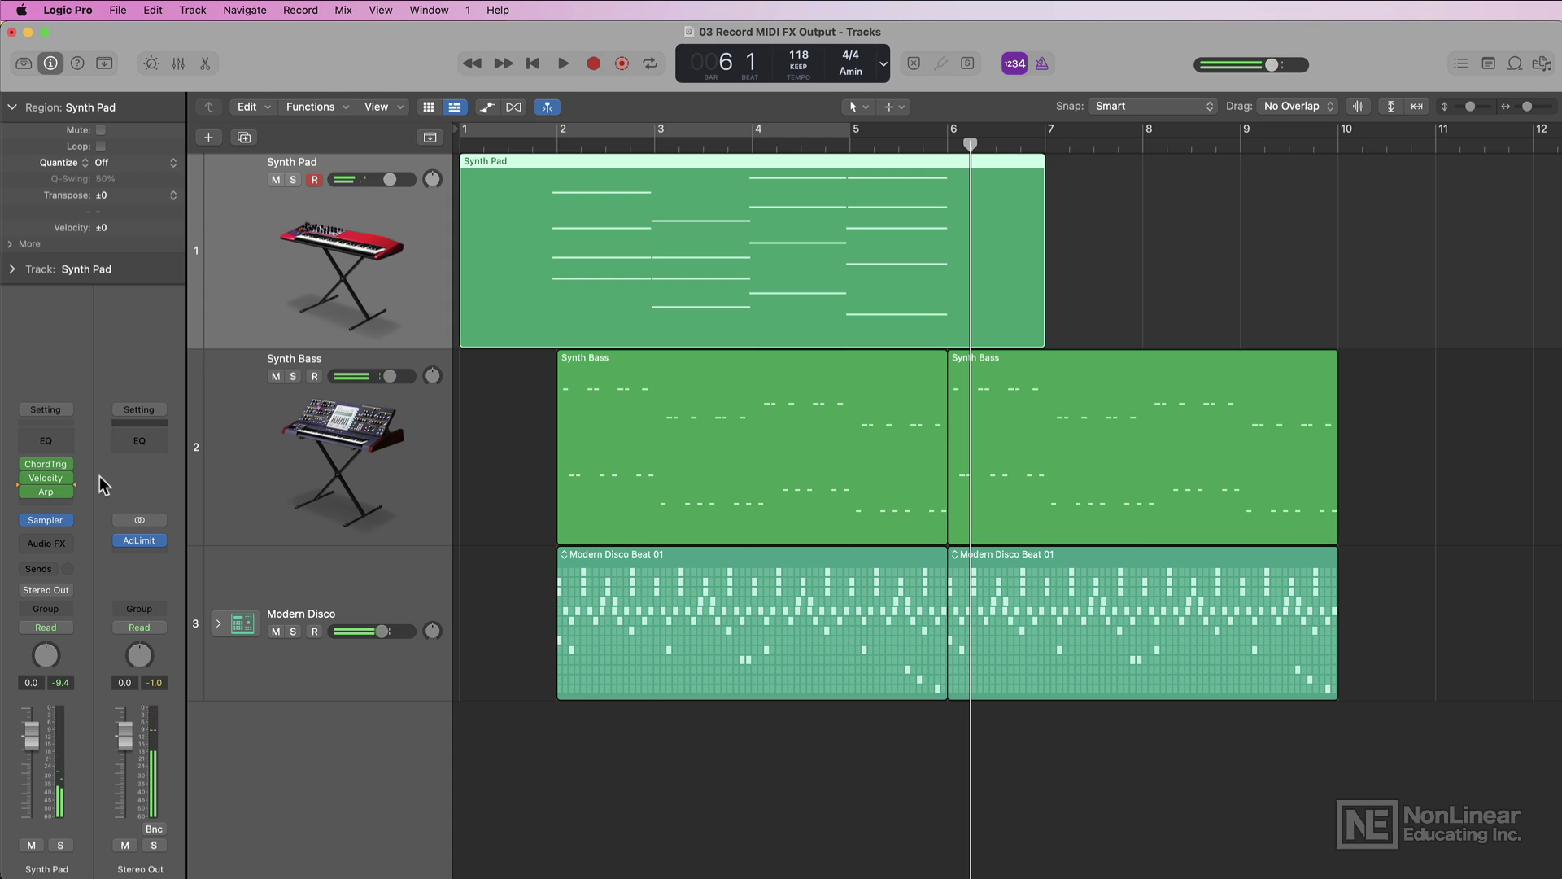